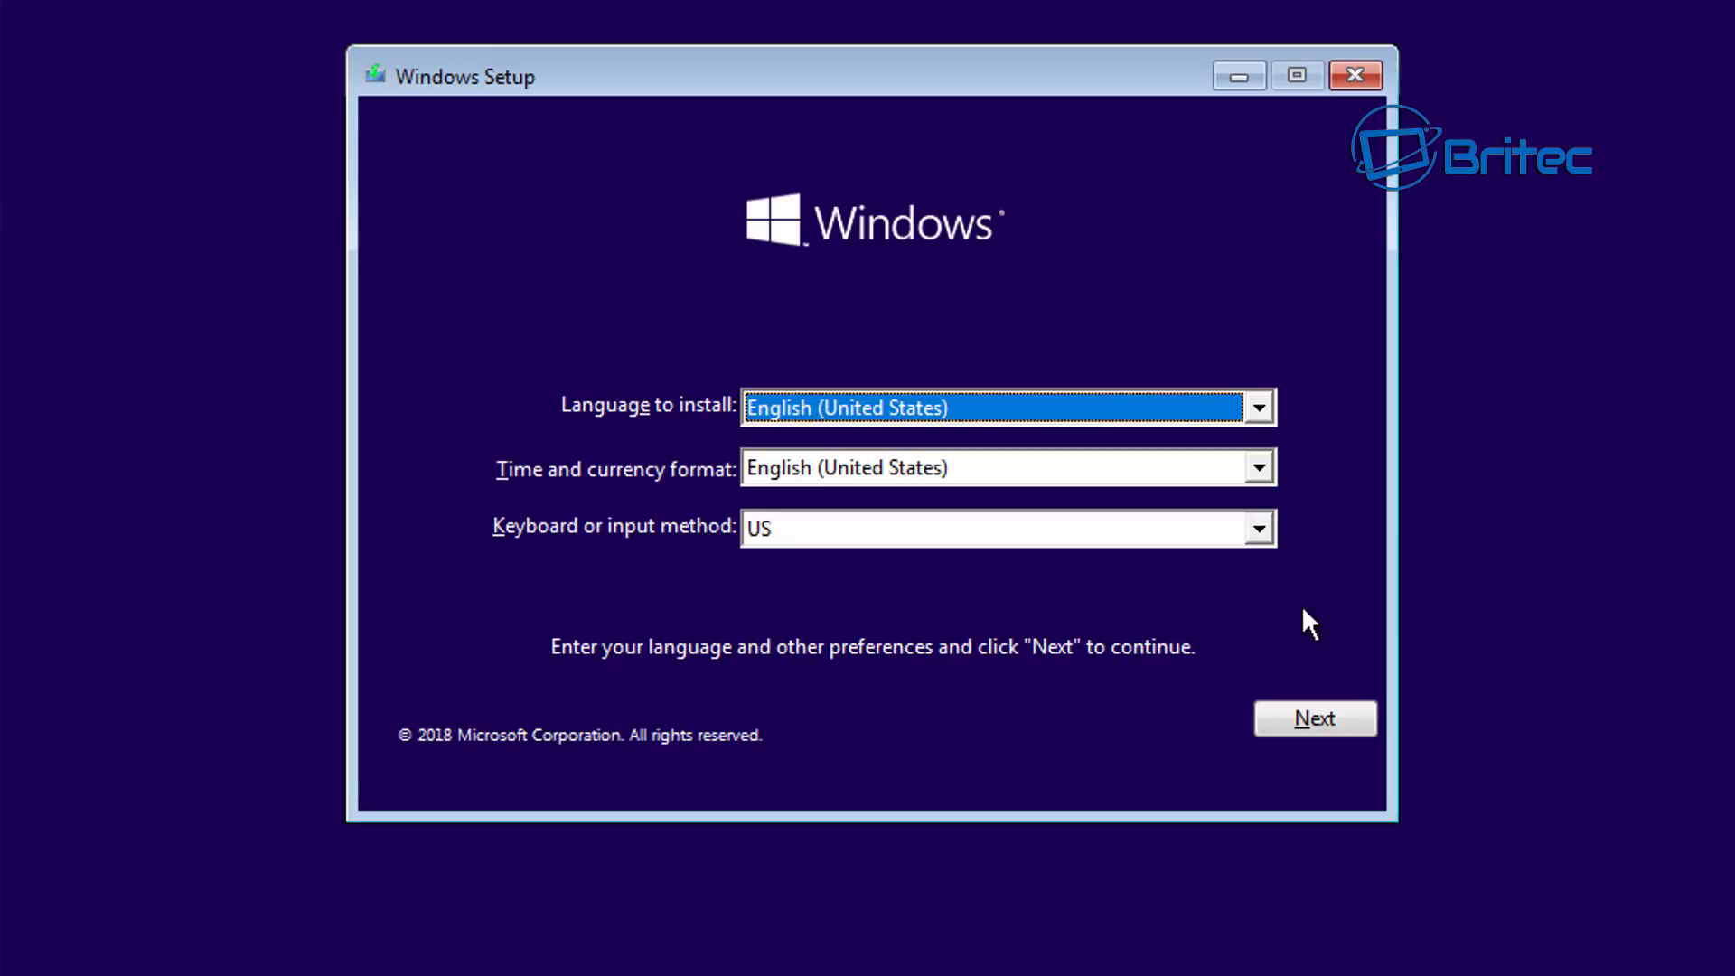
Step: Continue past the language settings without a product key and accept the license terms
{"action": "left_click", "coordinate": [1315, 726]}
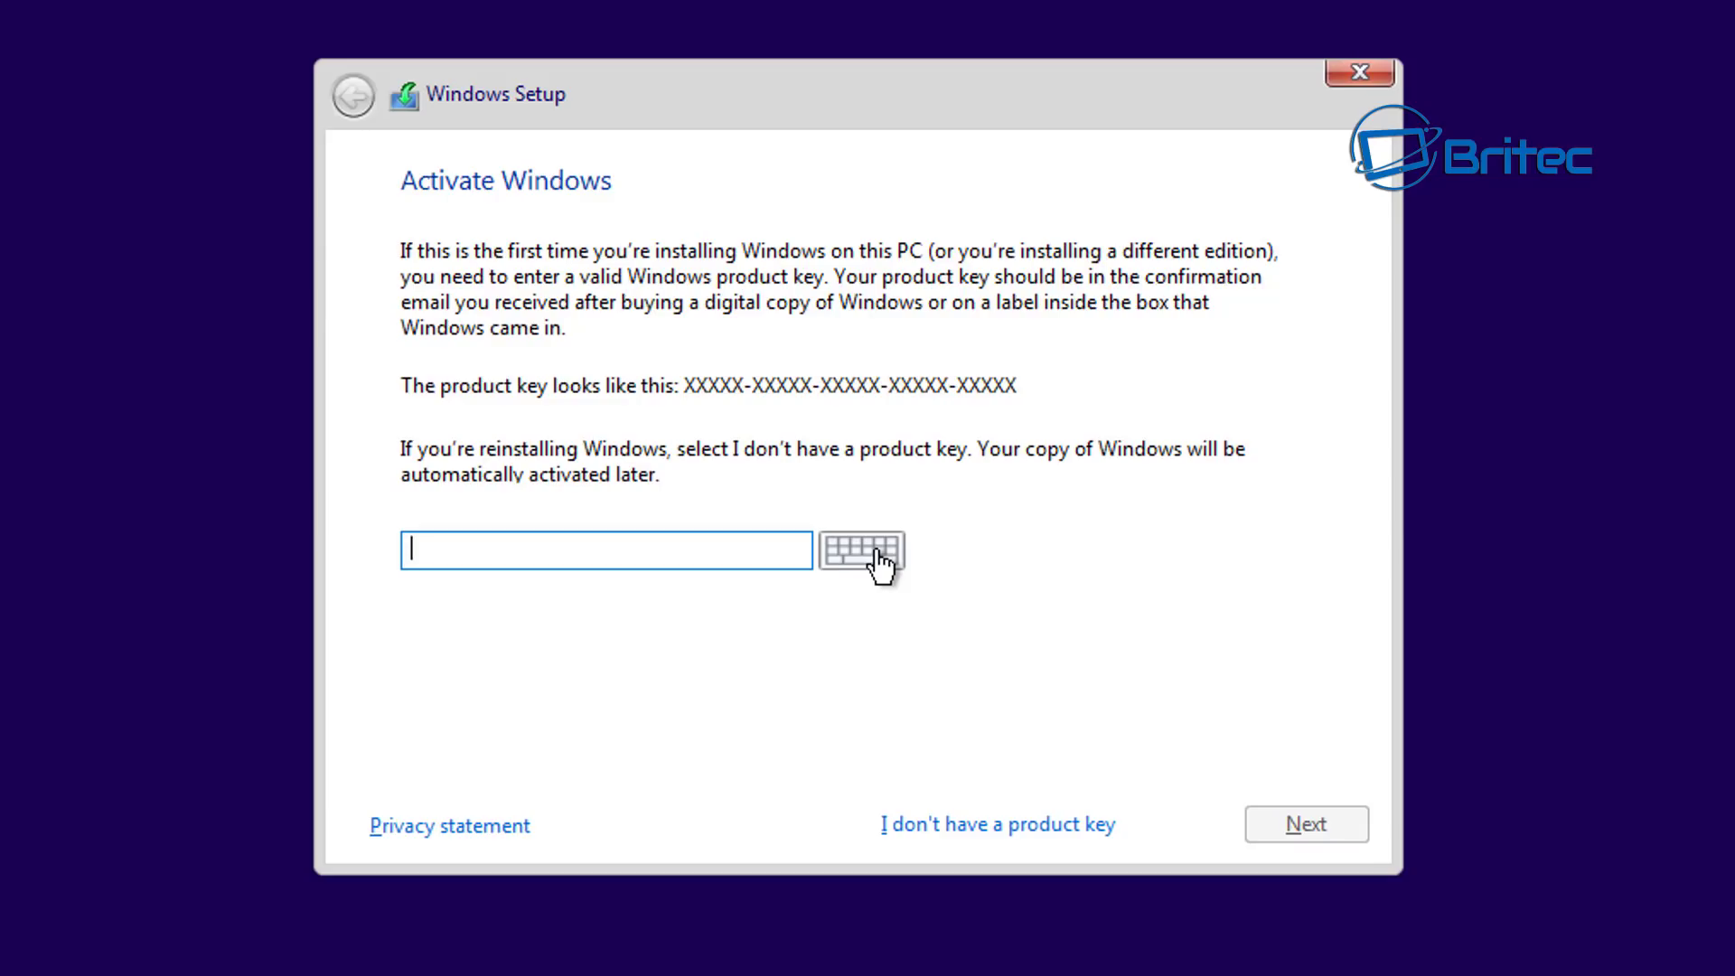
{"action": "left_click", "coordinate": [969, 820]}
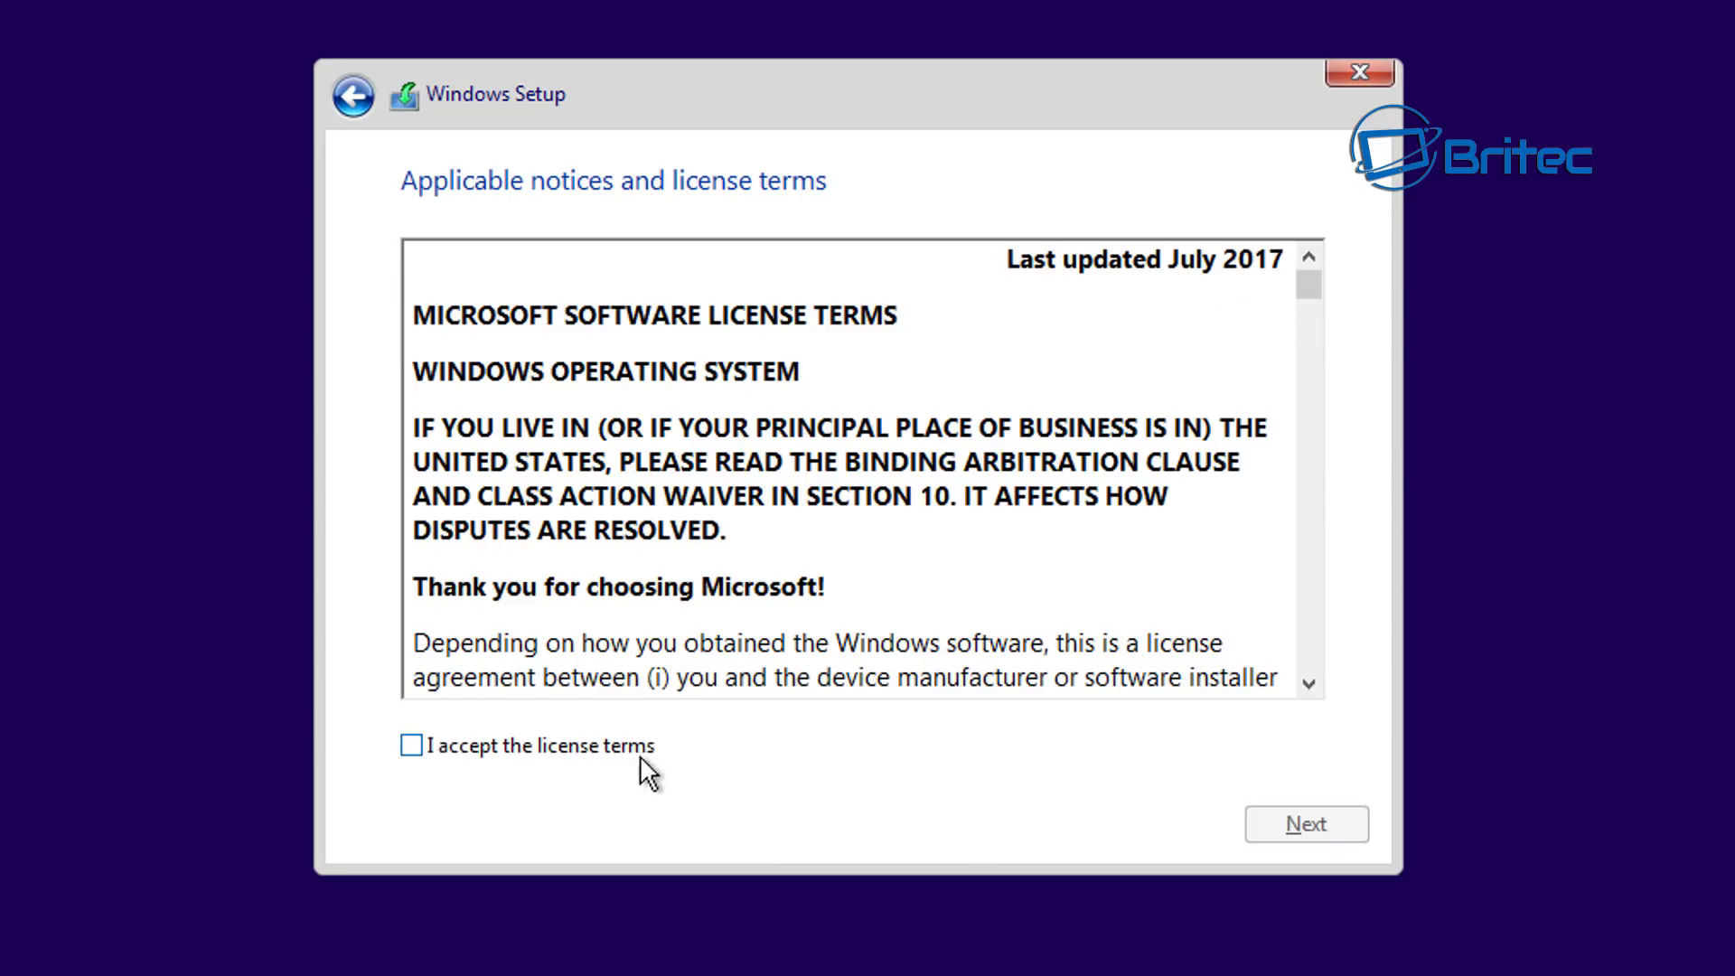
{"action": "left_click", "coordinate": [610, 749]}
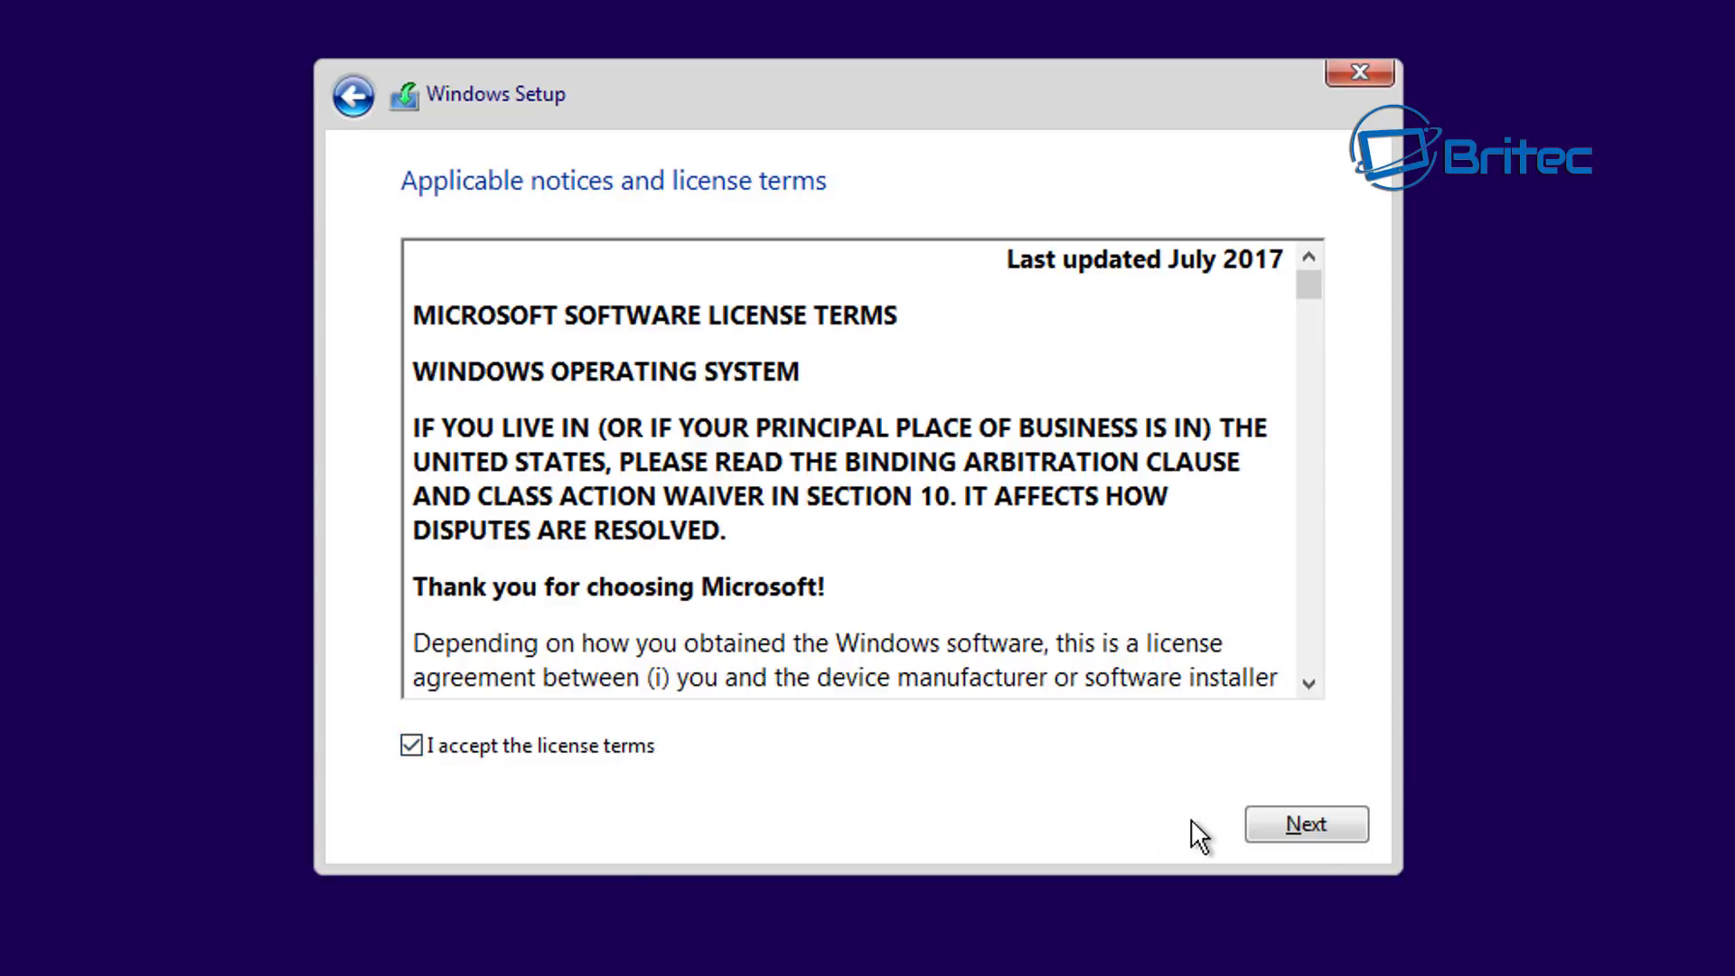
{"action": "left_click", "coordinate": [1307, 832]}
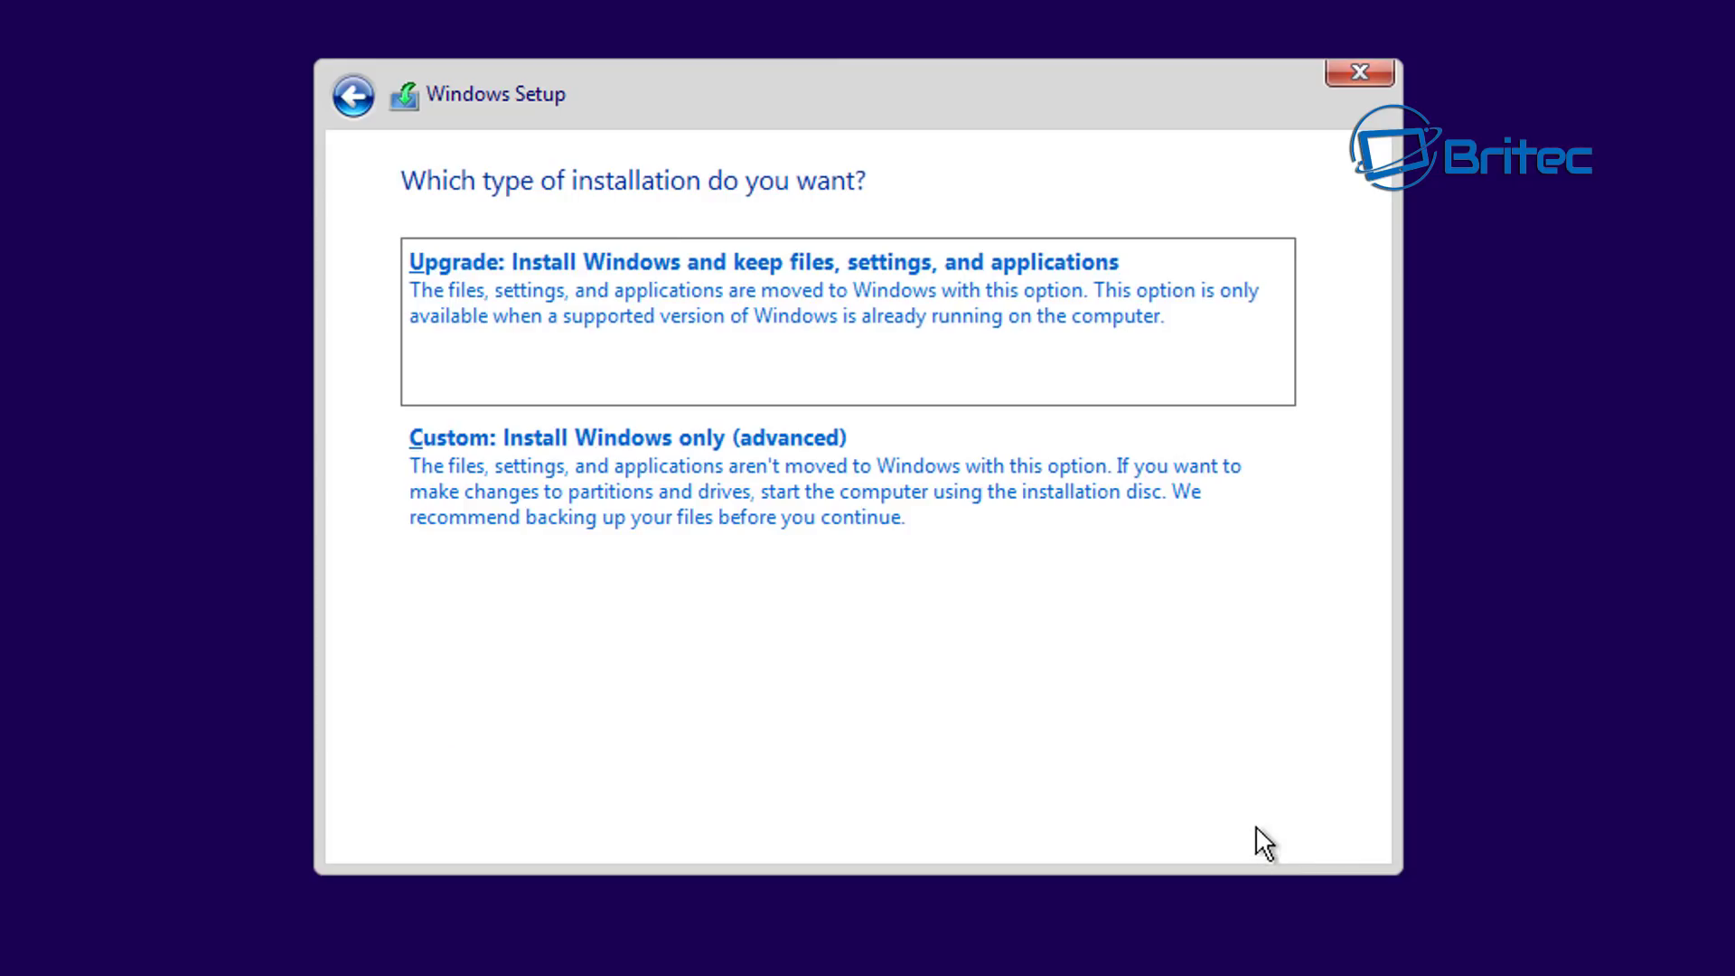
Step: Choose a Custom install and delete Partition 2 and the System Reserved partition on Drive 0
{"action": "left_click", "coordinate": [819, 505]}
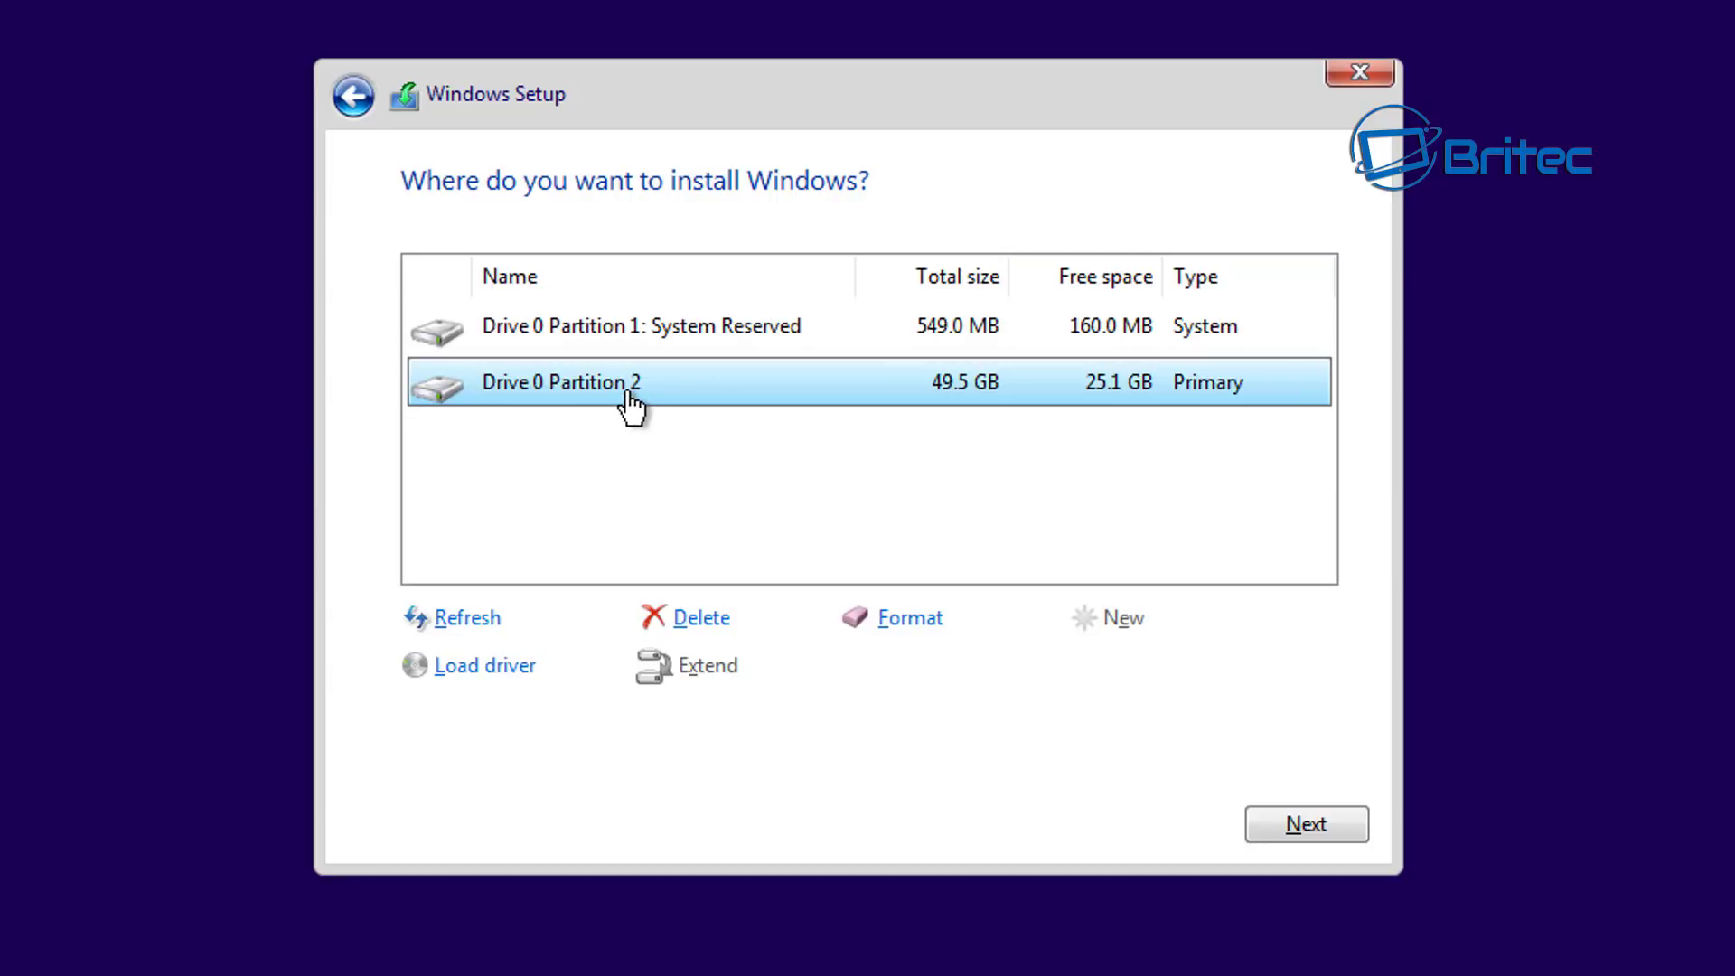
{"action": "left_click", "coordinate": [685, 623]}
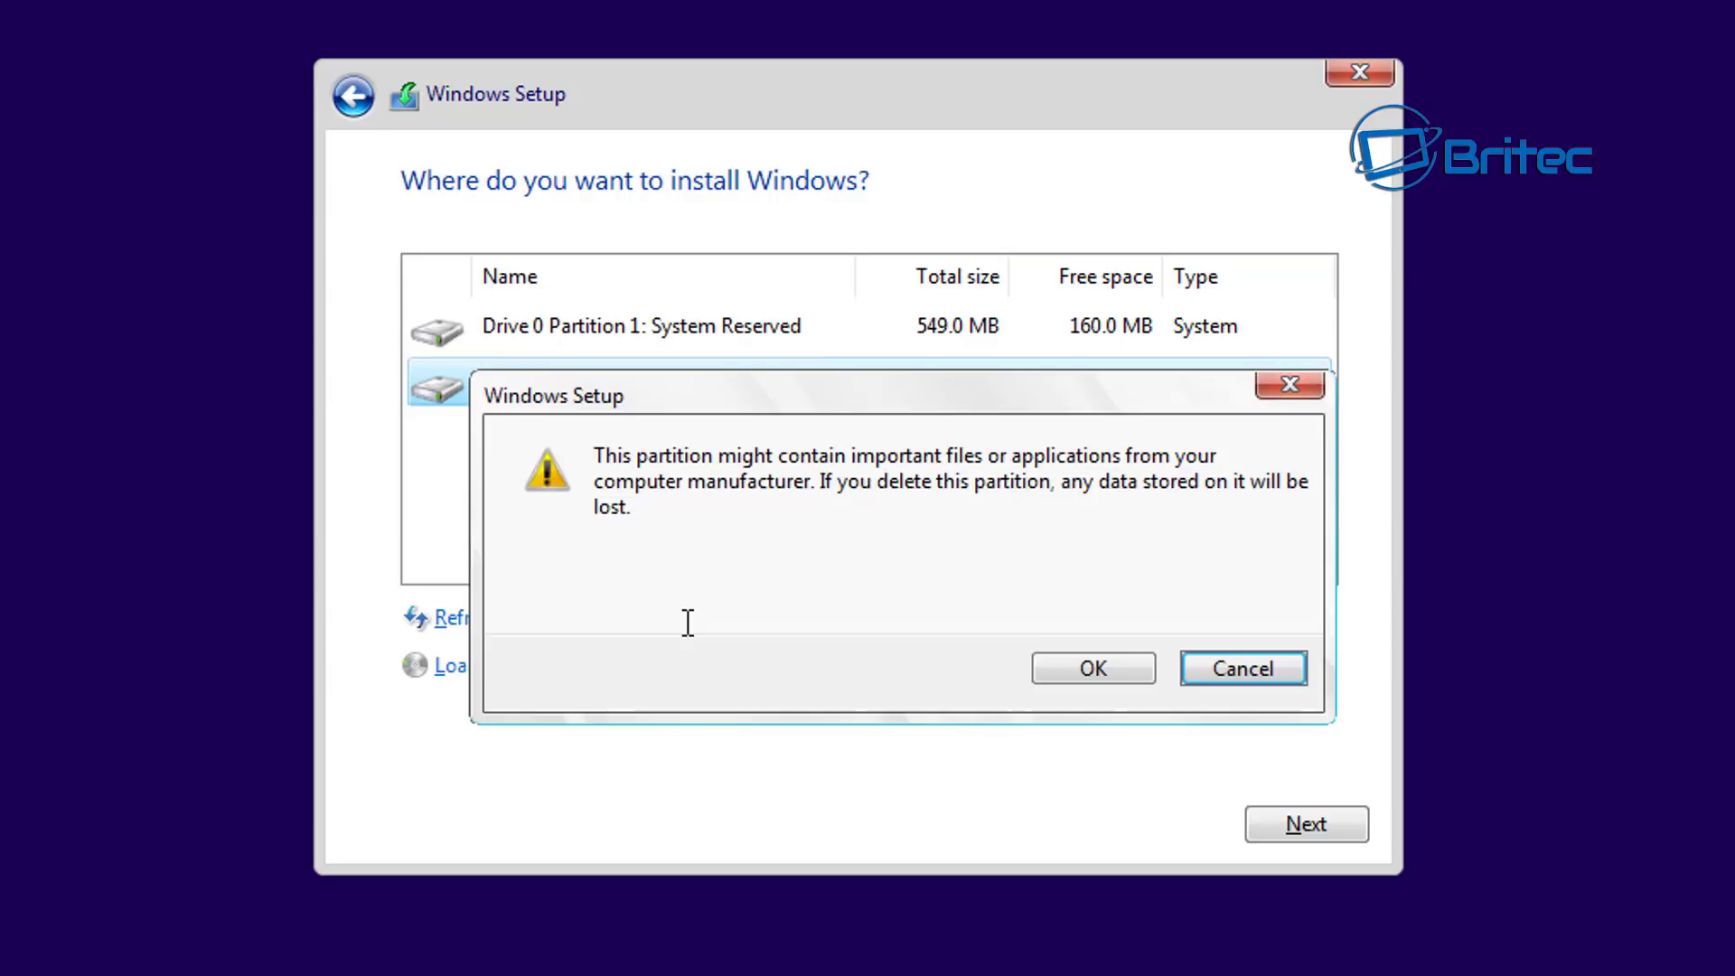
{"action": "left_click", "coordinate": [1117, 668]}
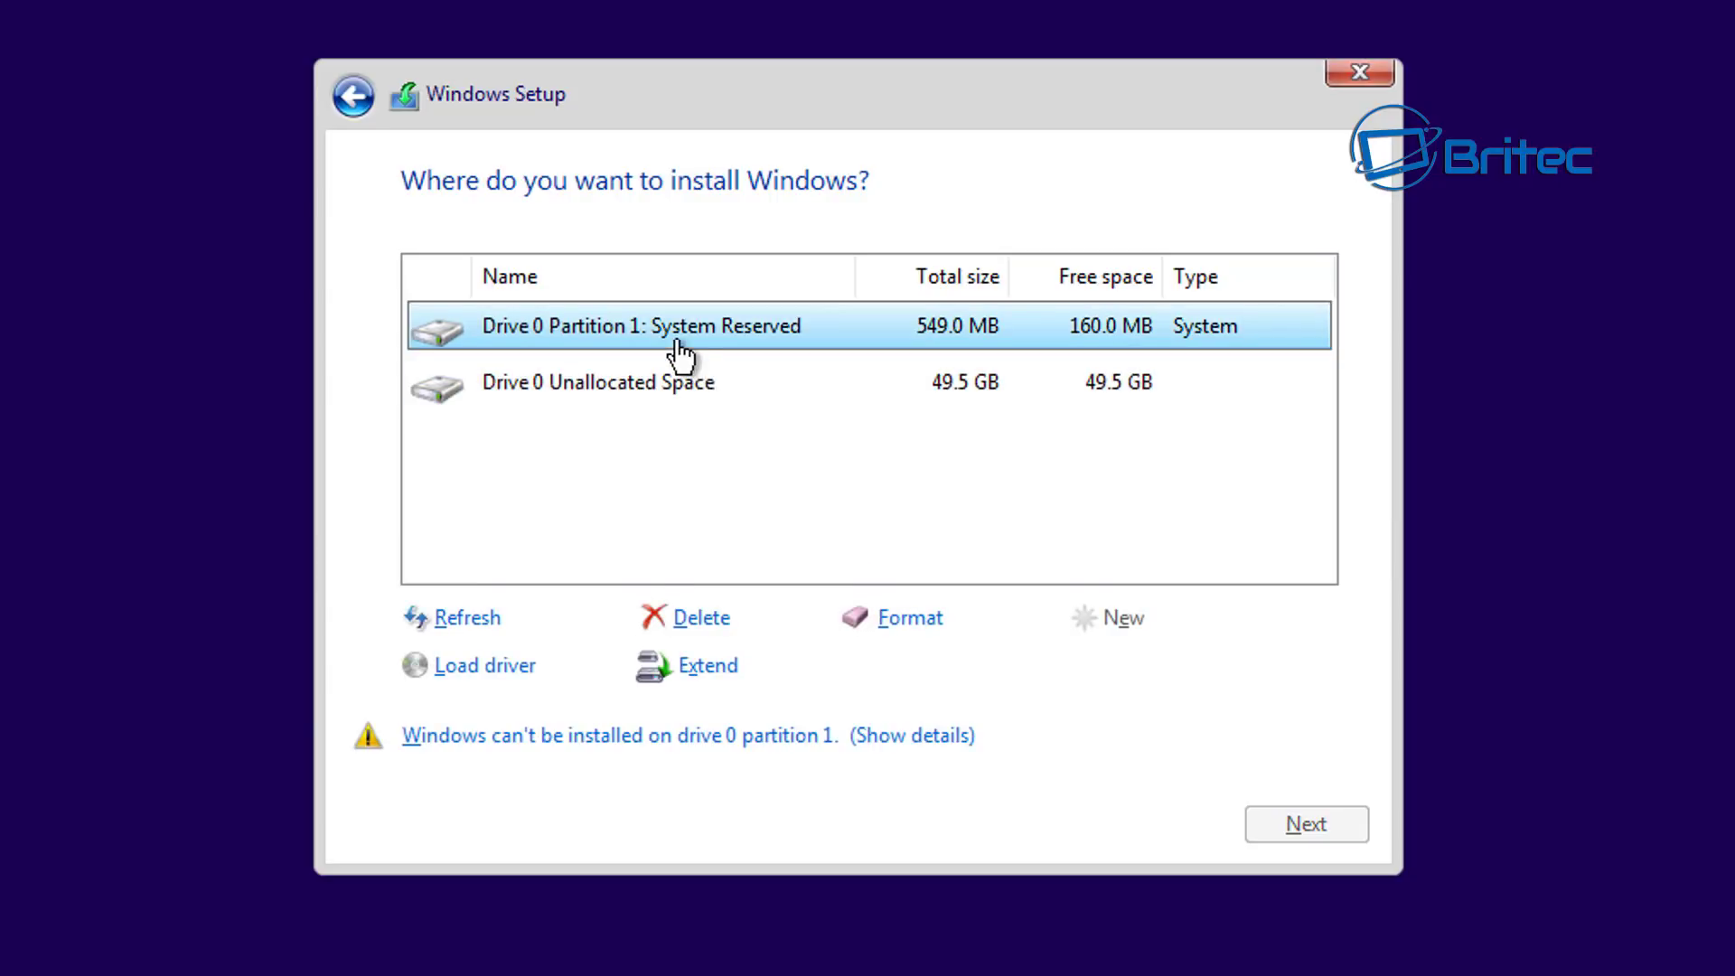
{"action": "left_click", "coordinate": [708, 620]}
{"action": "left_click", "coordinate": [1082, 668]}
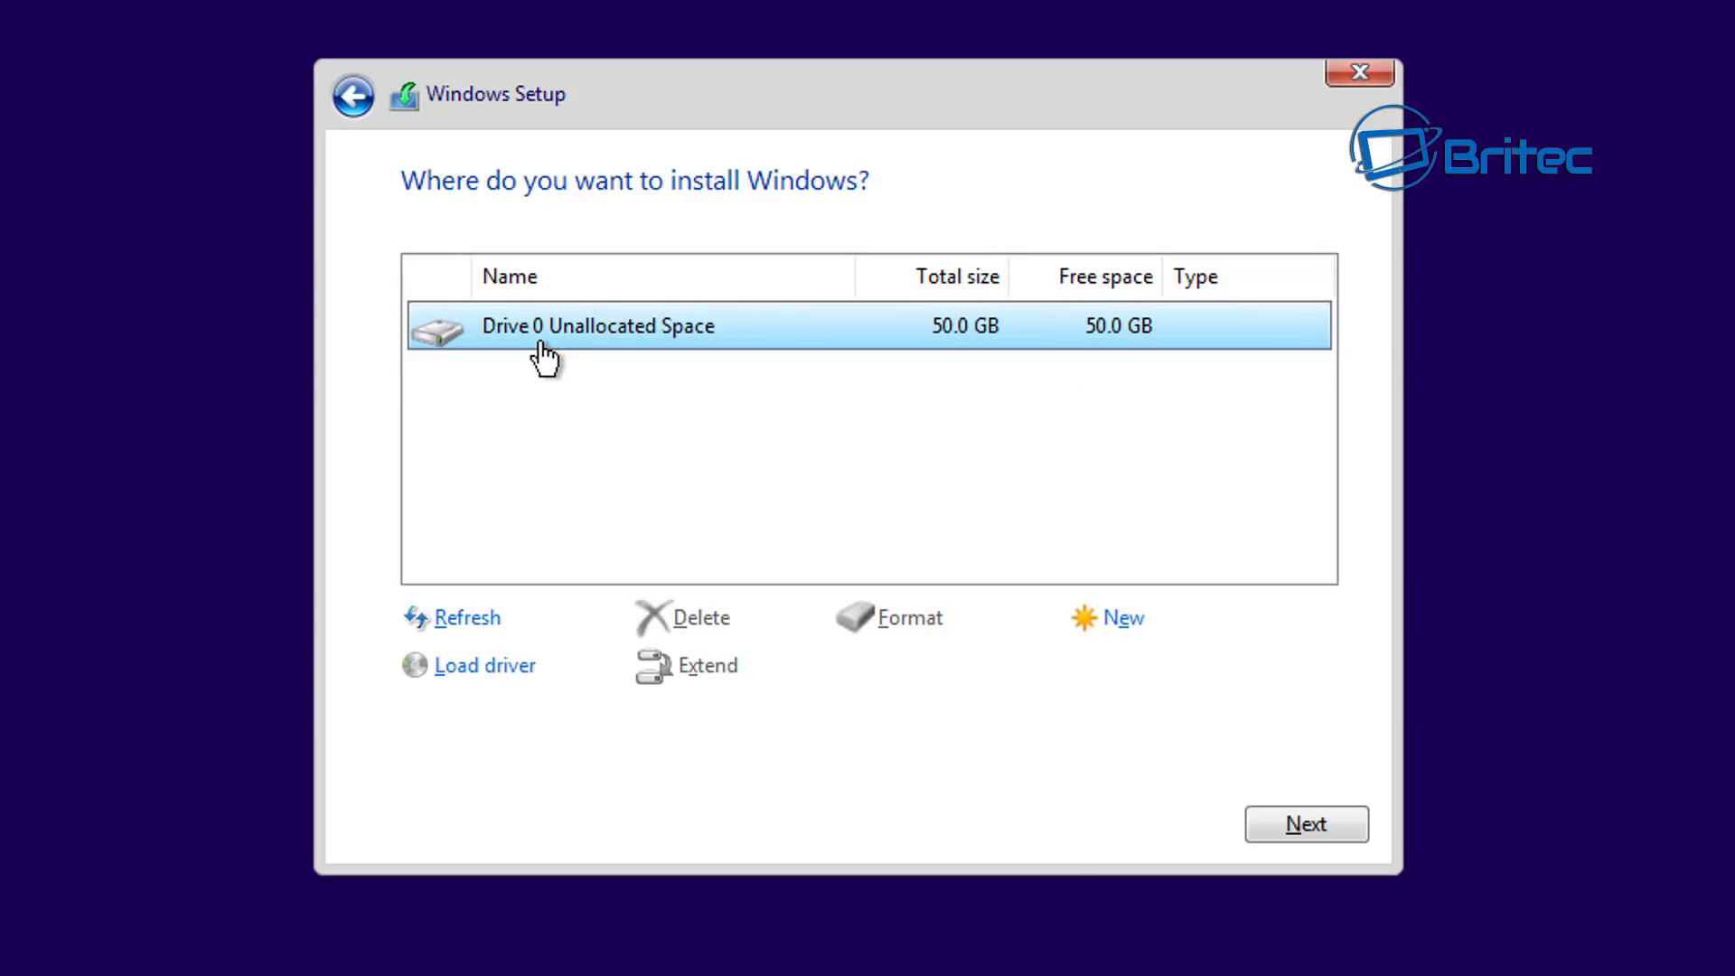
Step: Start installing Windows onto Drive 0's 50.0 GB unallocated space
{"action": "left_click", "coordinate": [1331, 826]}
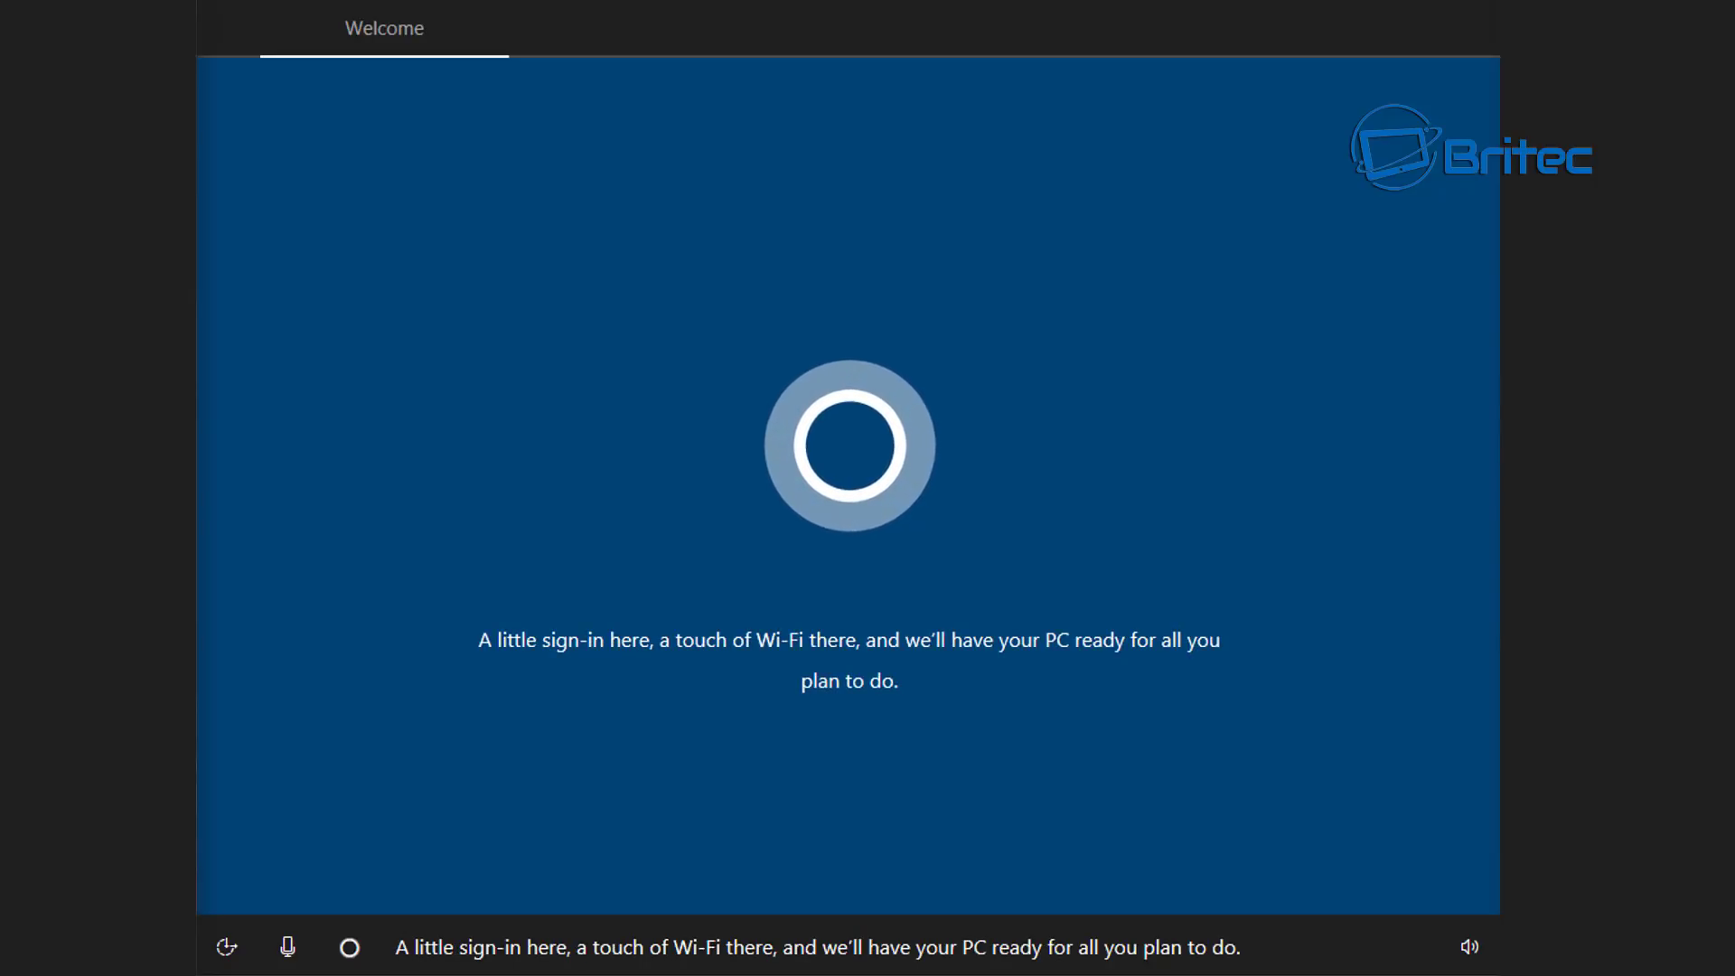
Step: Mute Cortana, set region and keyboard to United Kingdom, and skip a second layout
{"action": "left_click", "coordinate": [291, 960]}
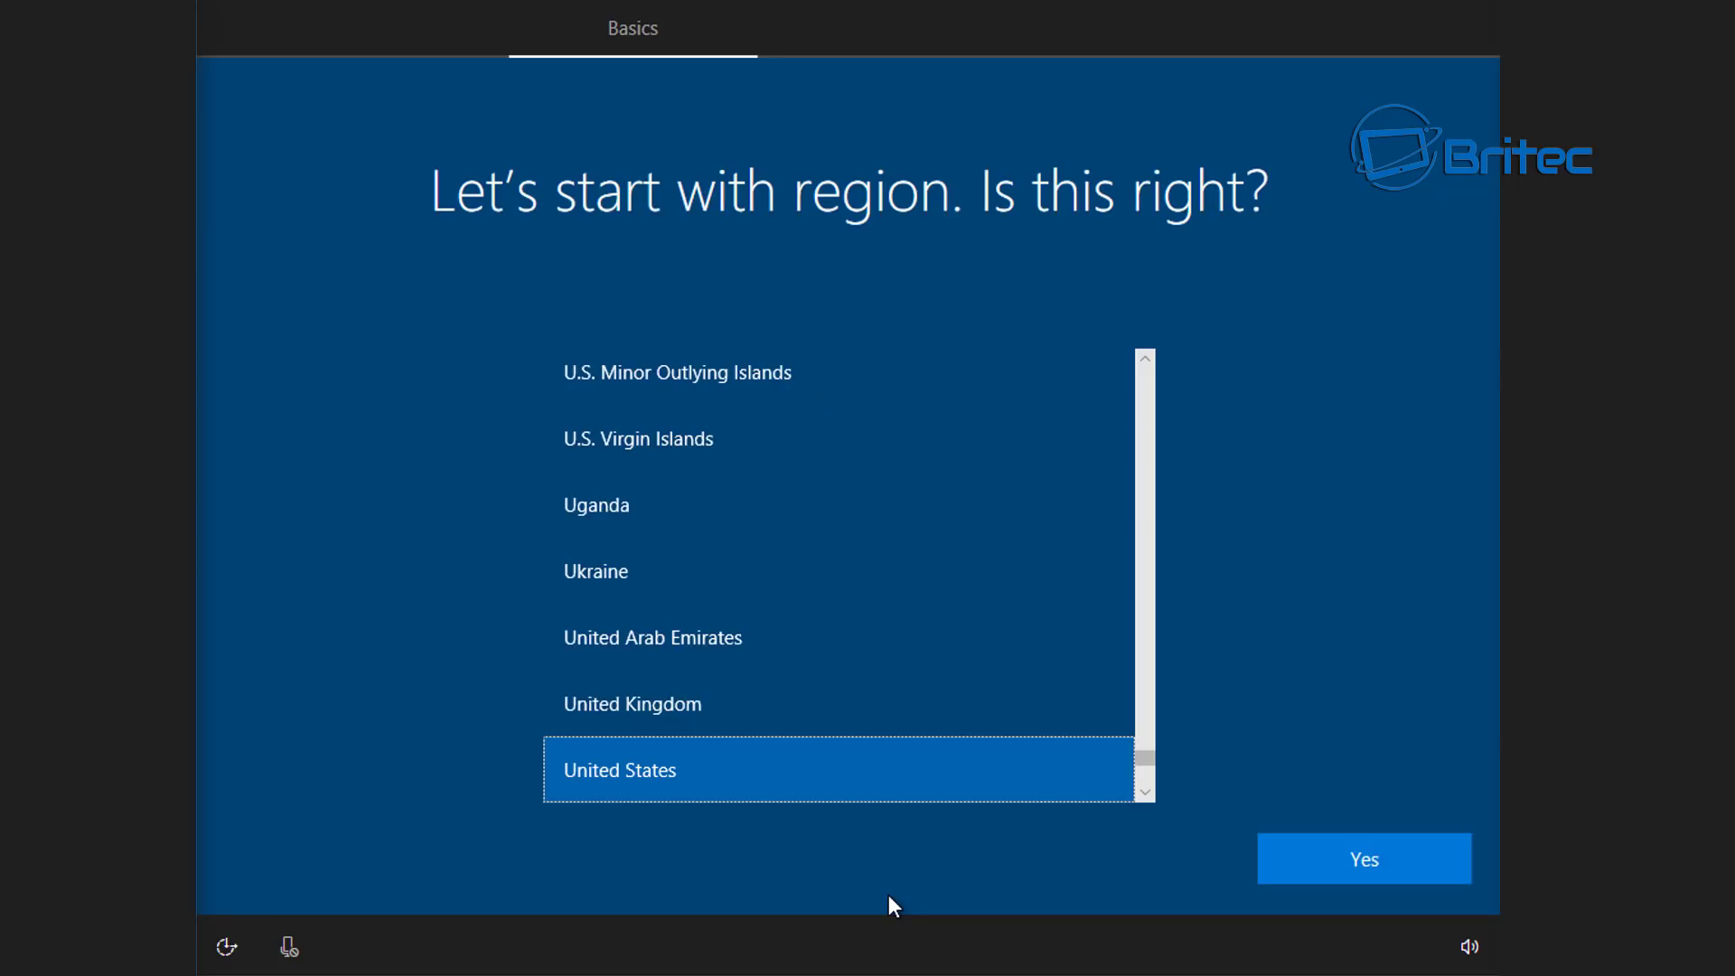
{"action": "left_click", "coordinate": [701, 717]}
{"action": "left_click", "coordinate": [1330, 855]}
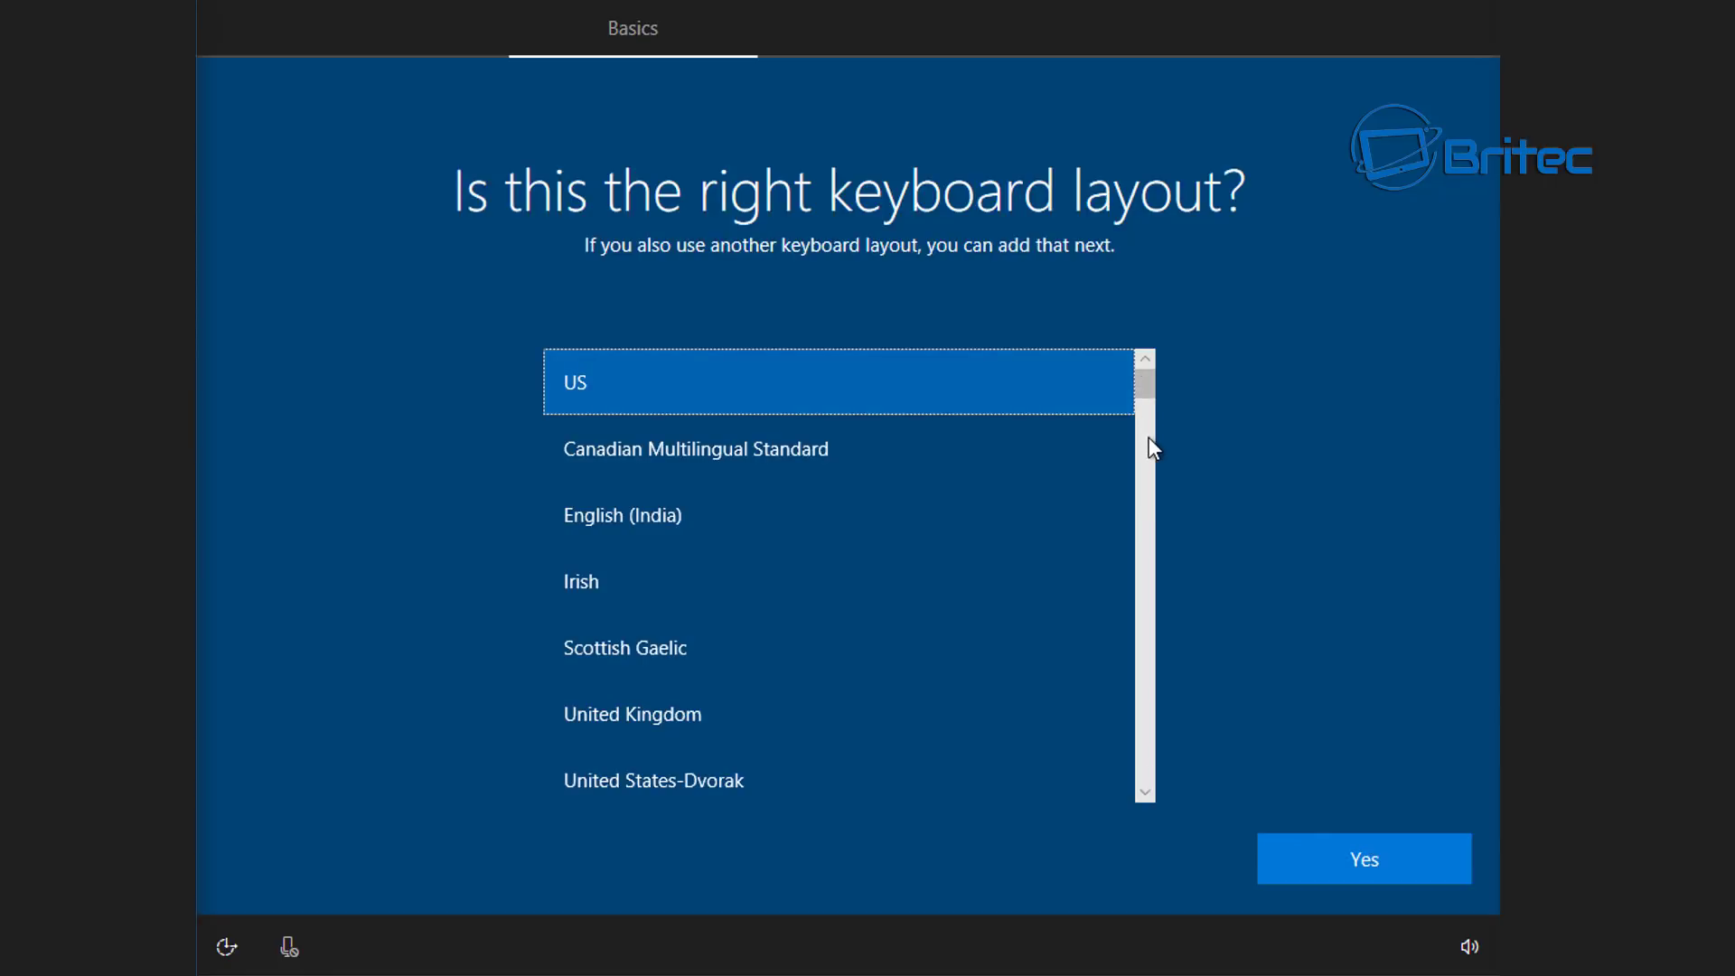
{"action": "left_click", "coordinate": [707, 703]}
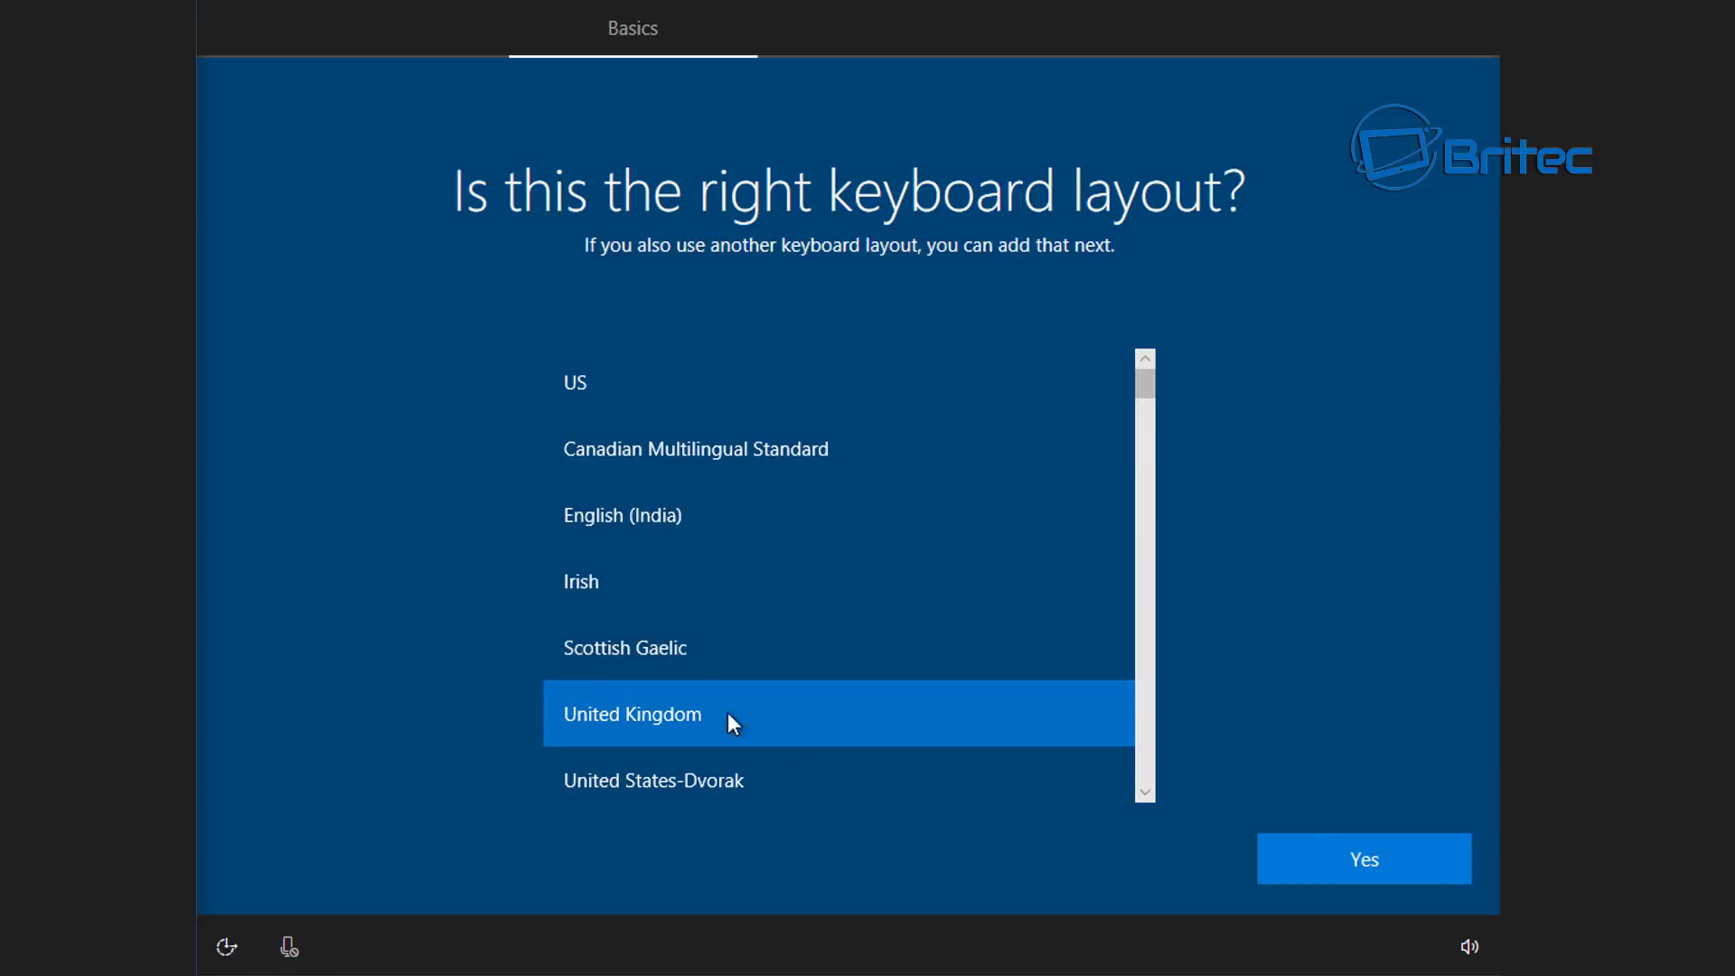
{"action": "left_click", "coordinate": [1345, 871]}
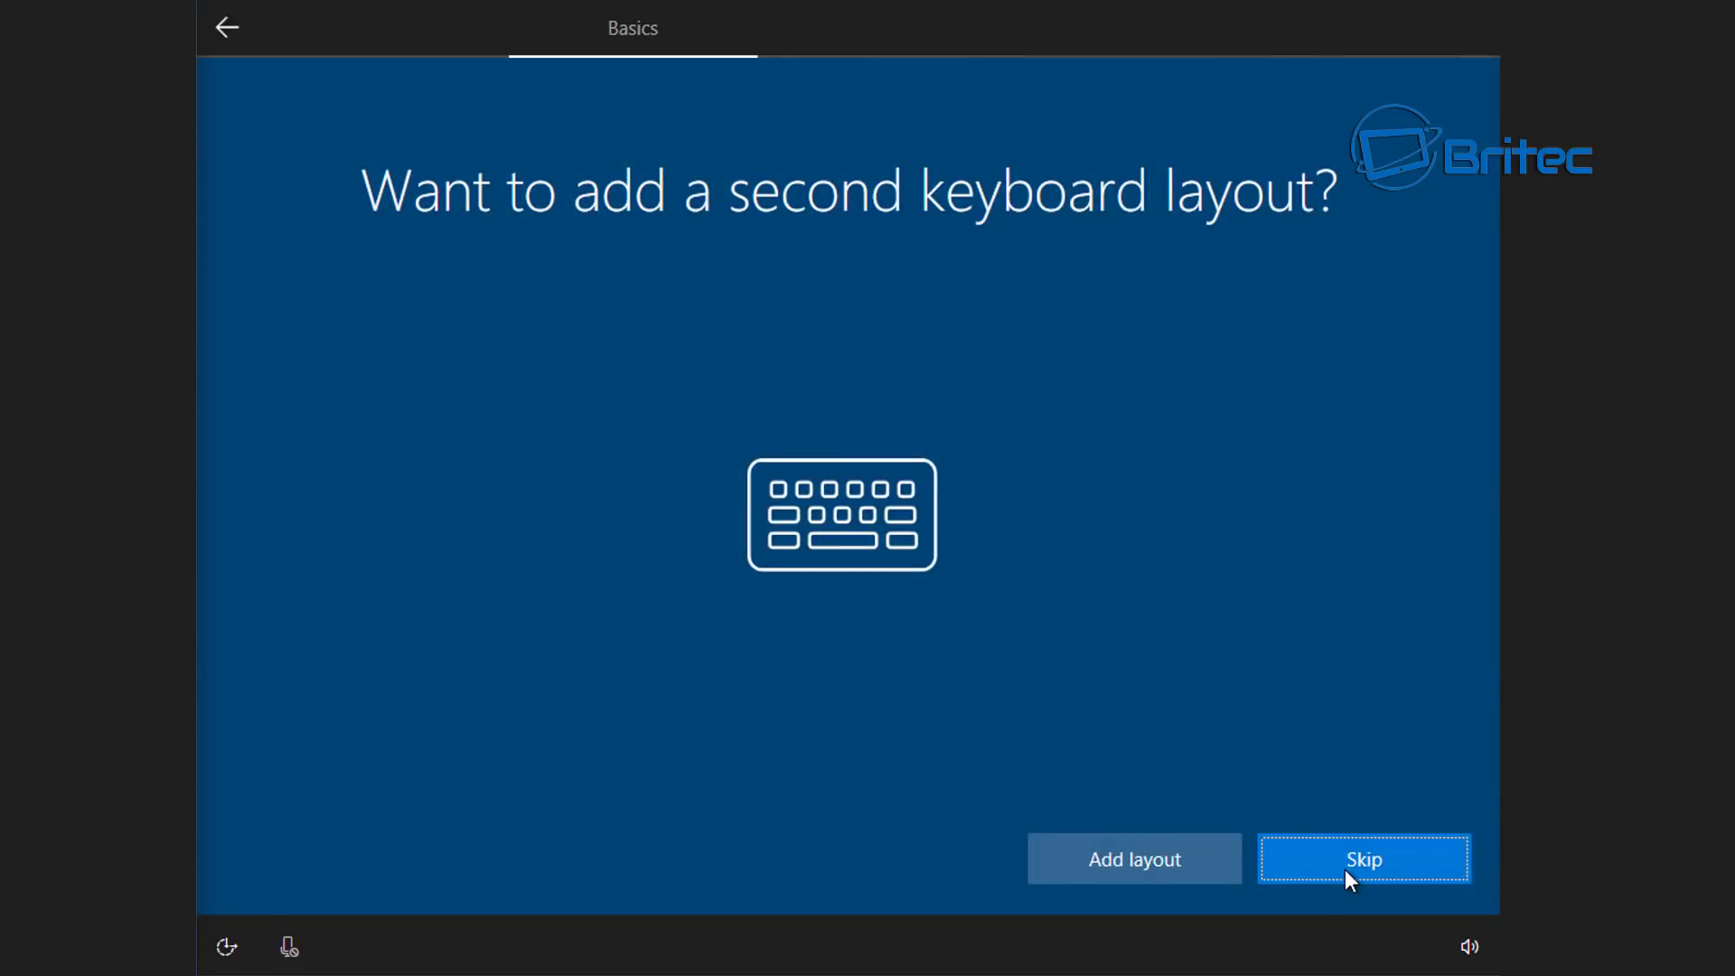
{"action": "left_click", "coordinate": [1347, 871]}
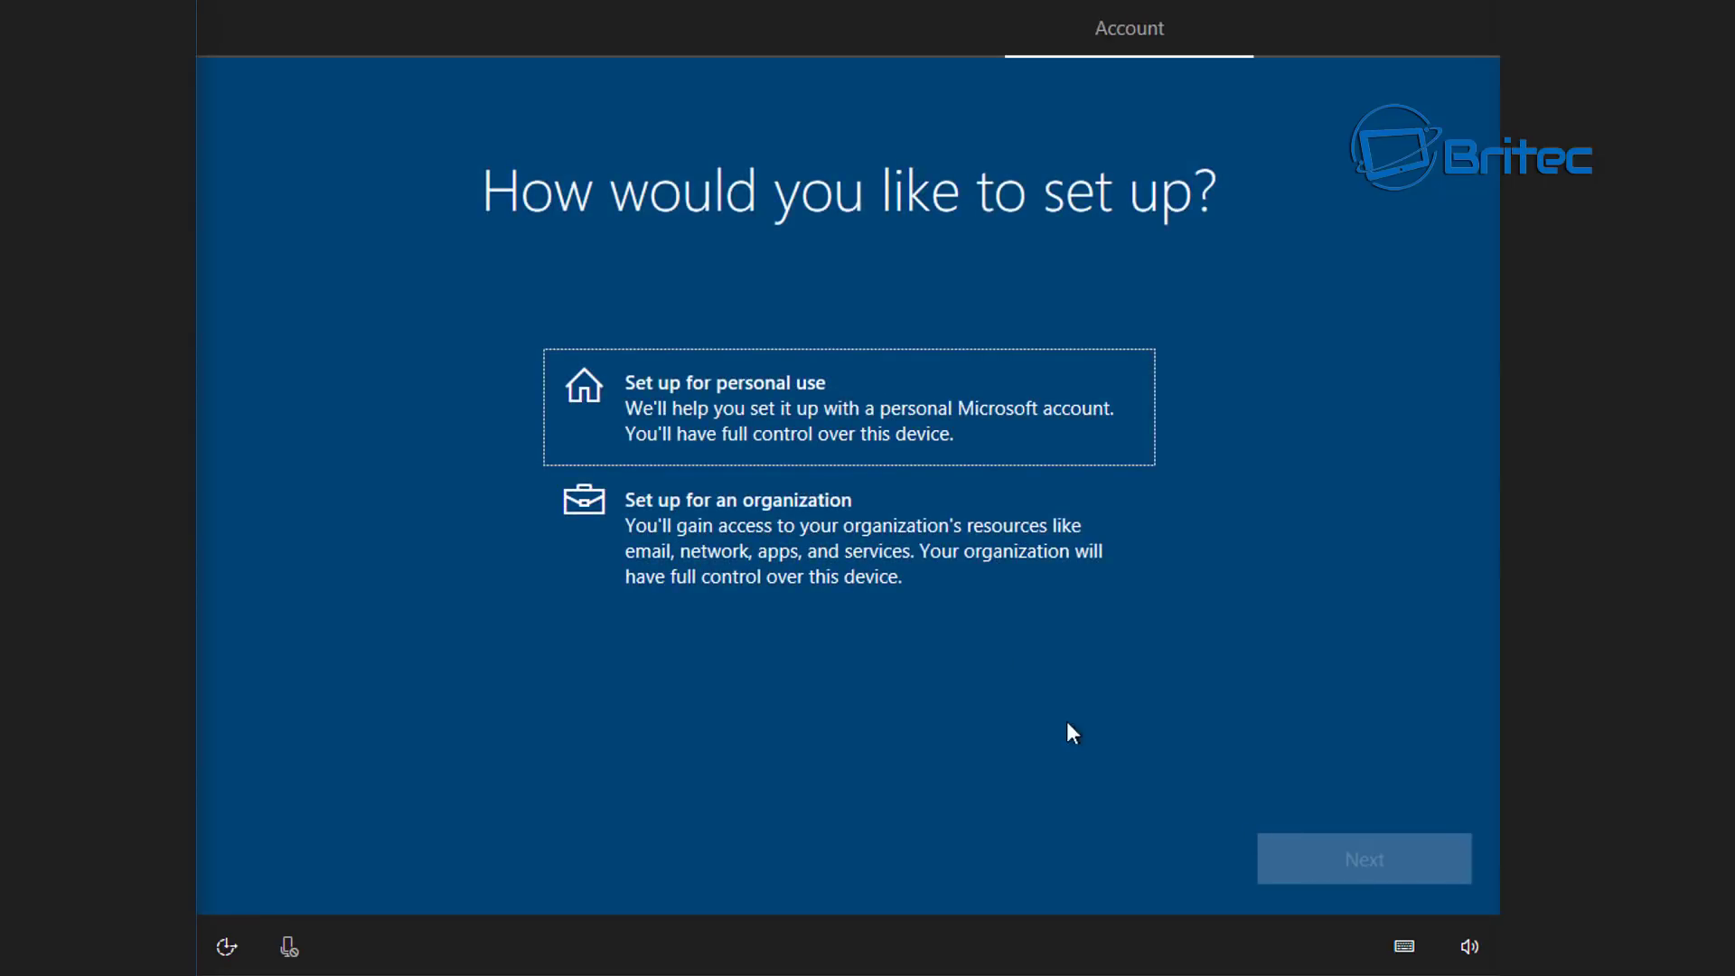
Step: Choose personal use and create an offline local account named 'Britec' with no password
{"action": "left_click", "coordinate": [783, 413]}
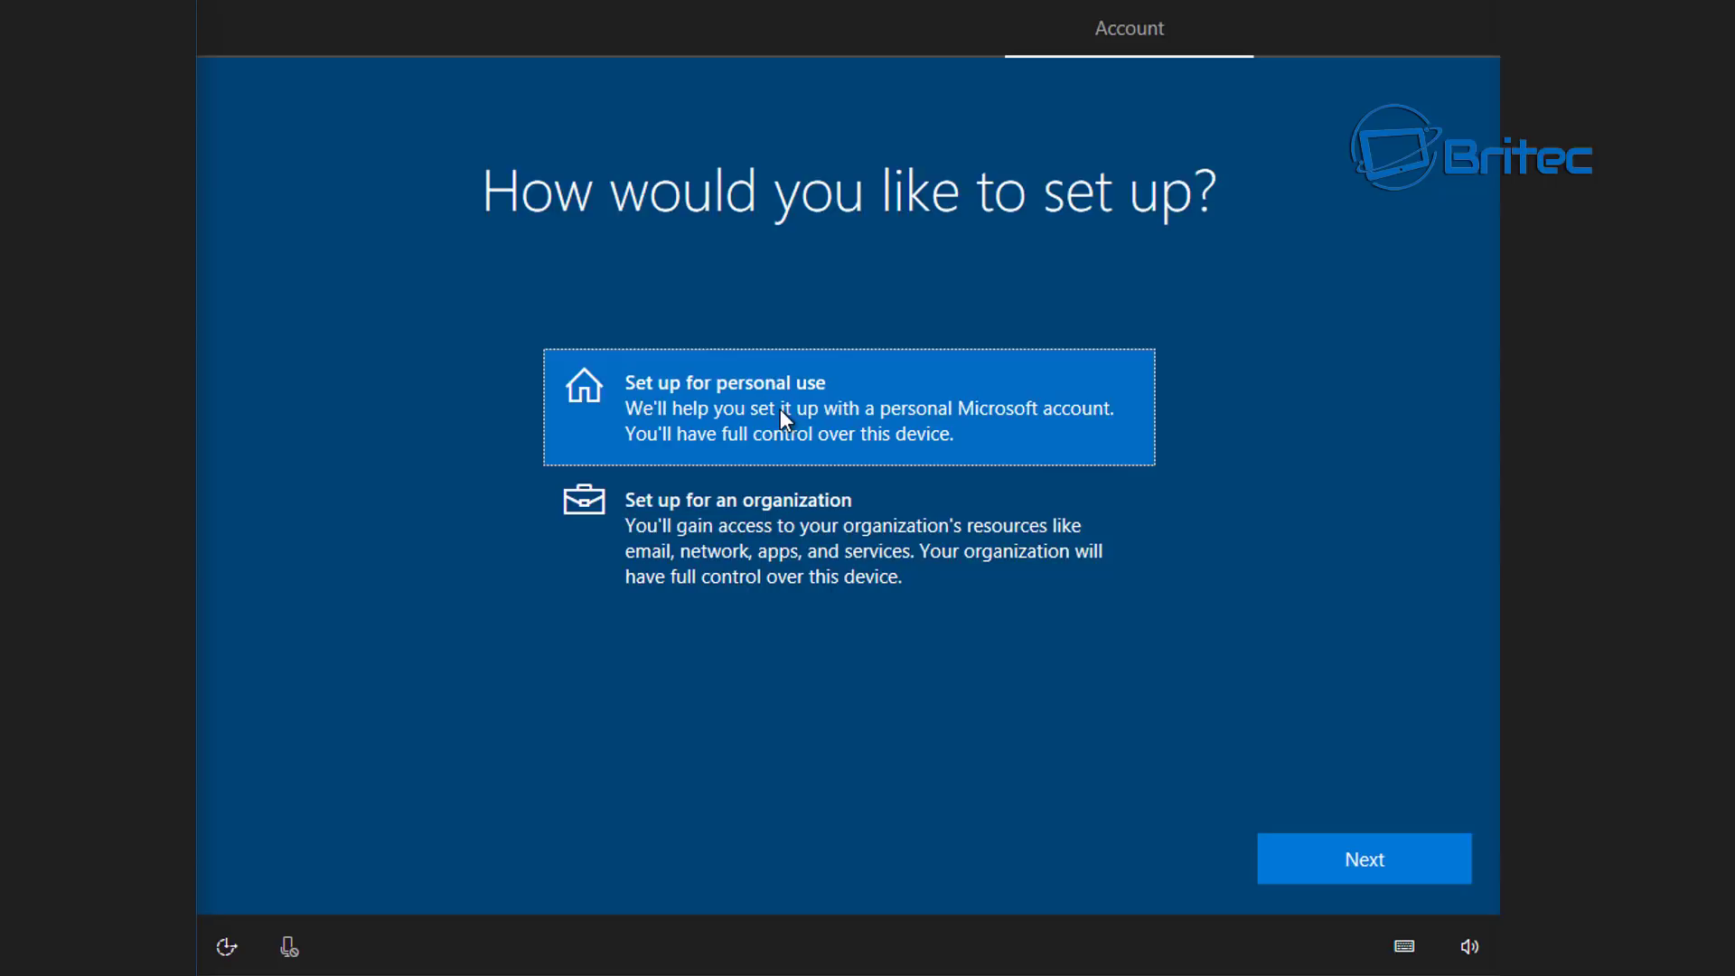
{"action": "left_click", "coordinate": [1342, 864]}
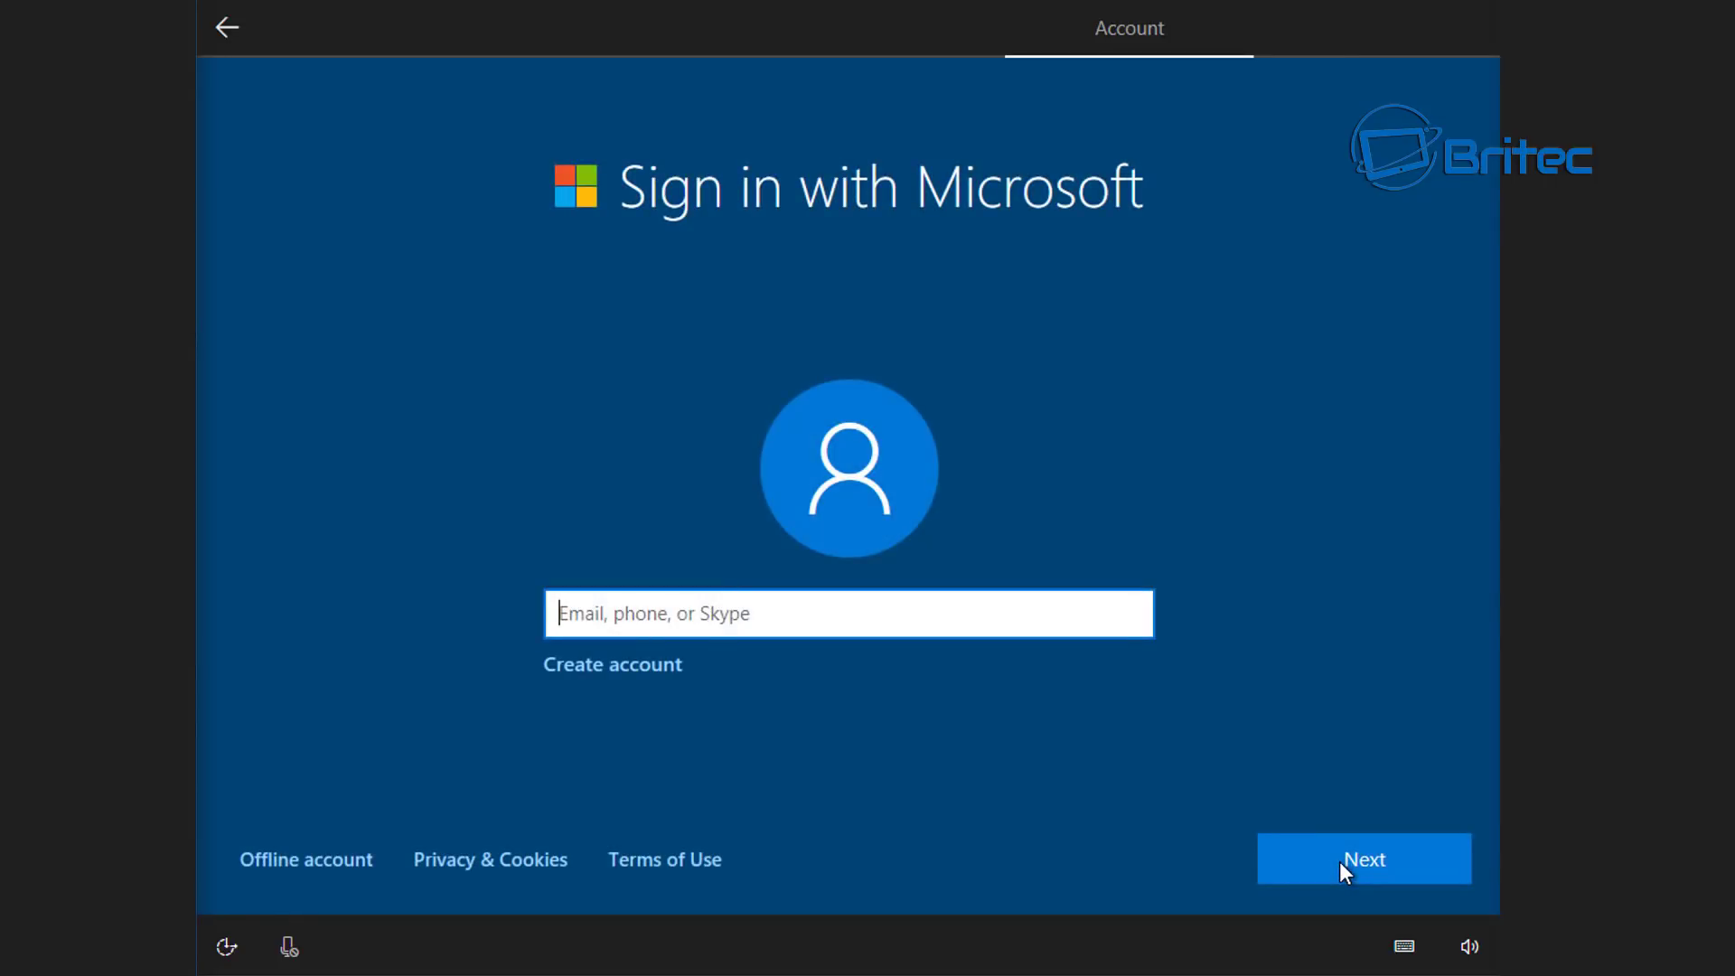
{"action": "left_click", "coordinate": [328, 870]}
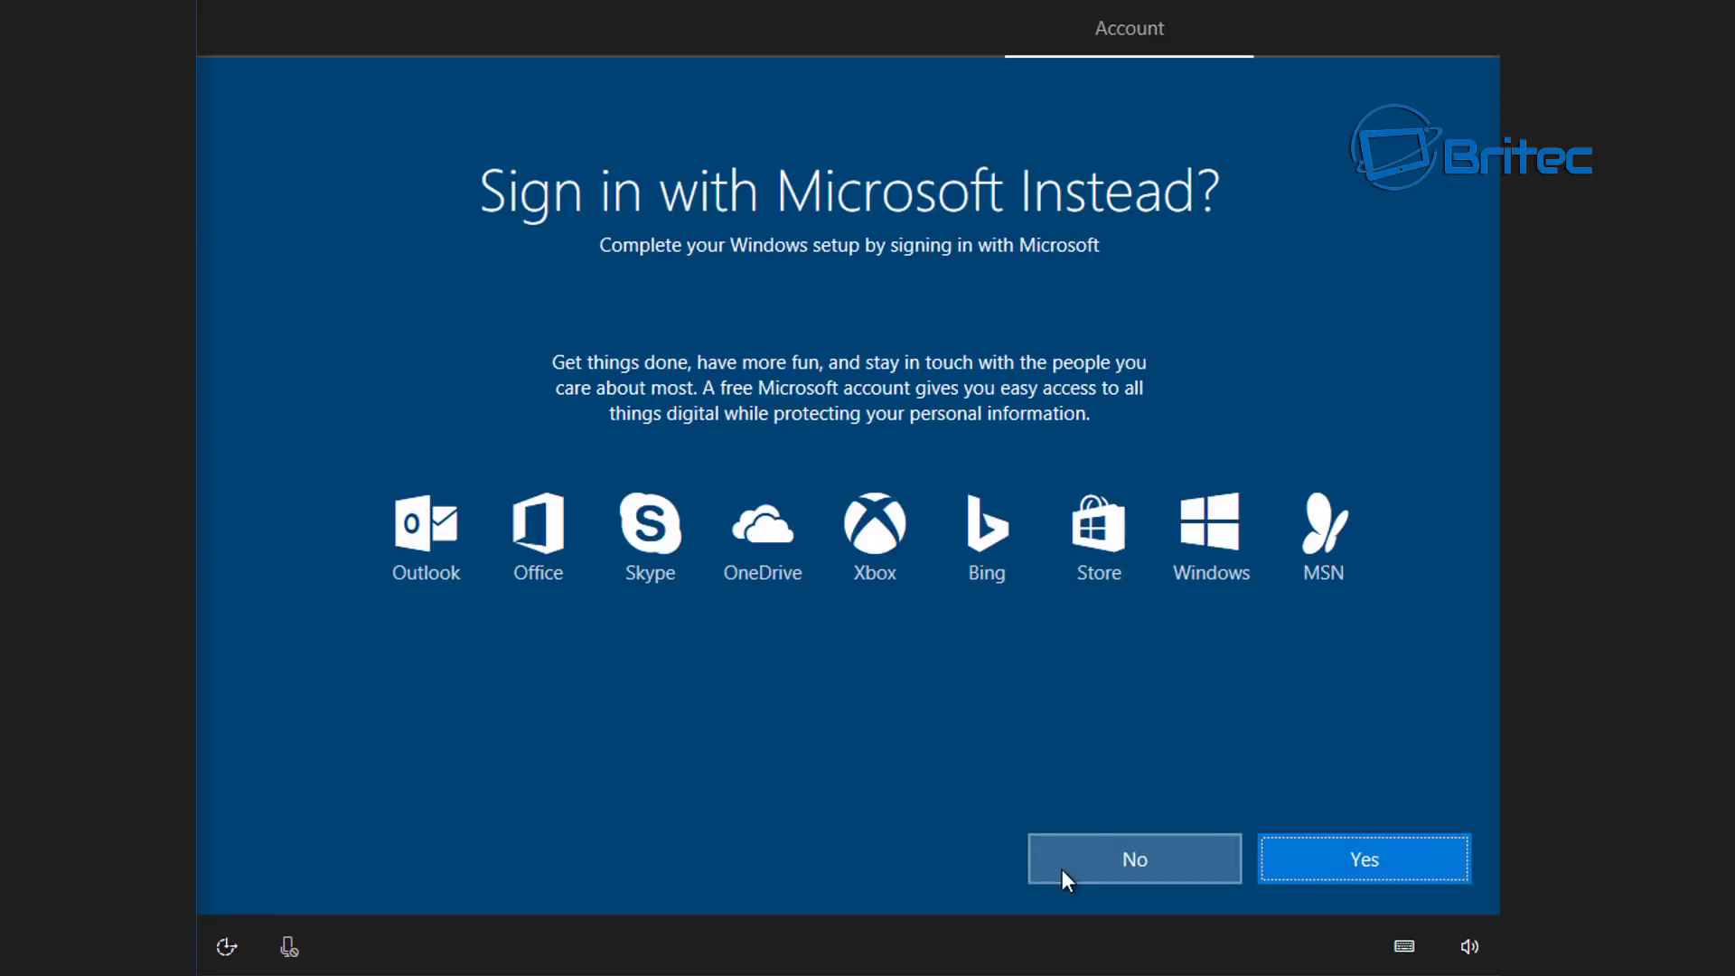
{"action": "left_click", "coordinate": [1121, 871]}
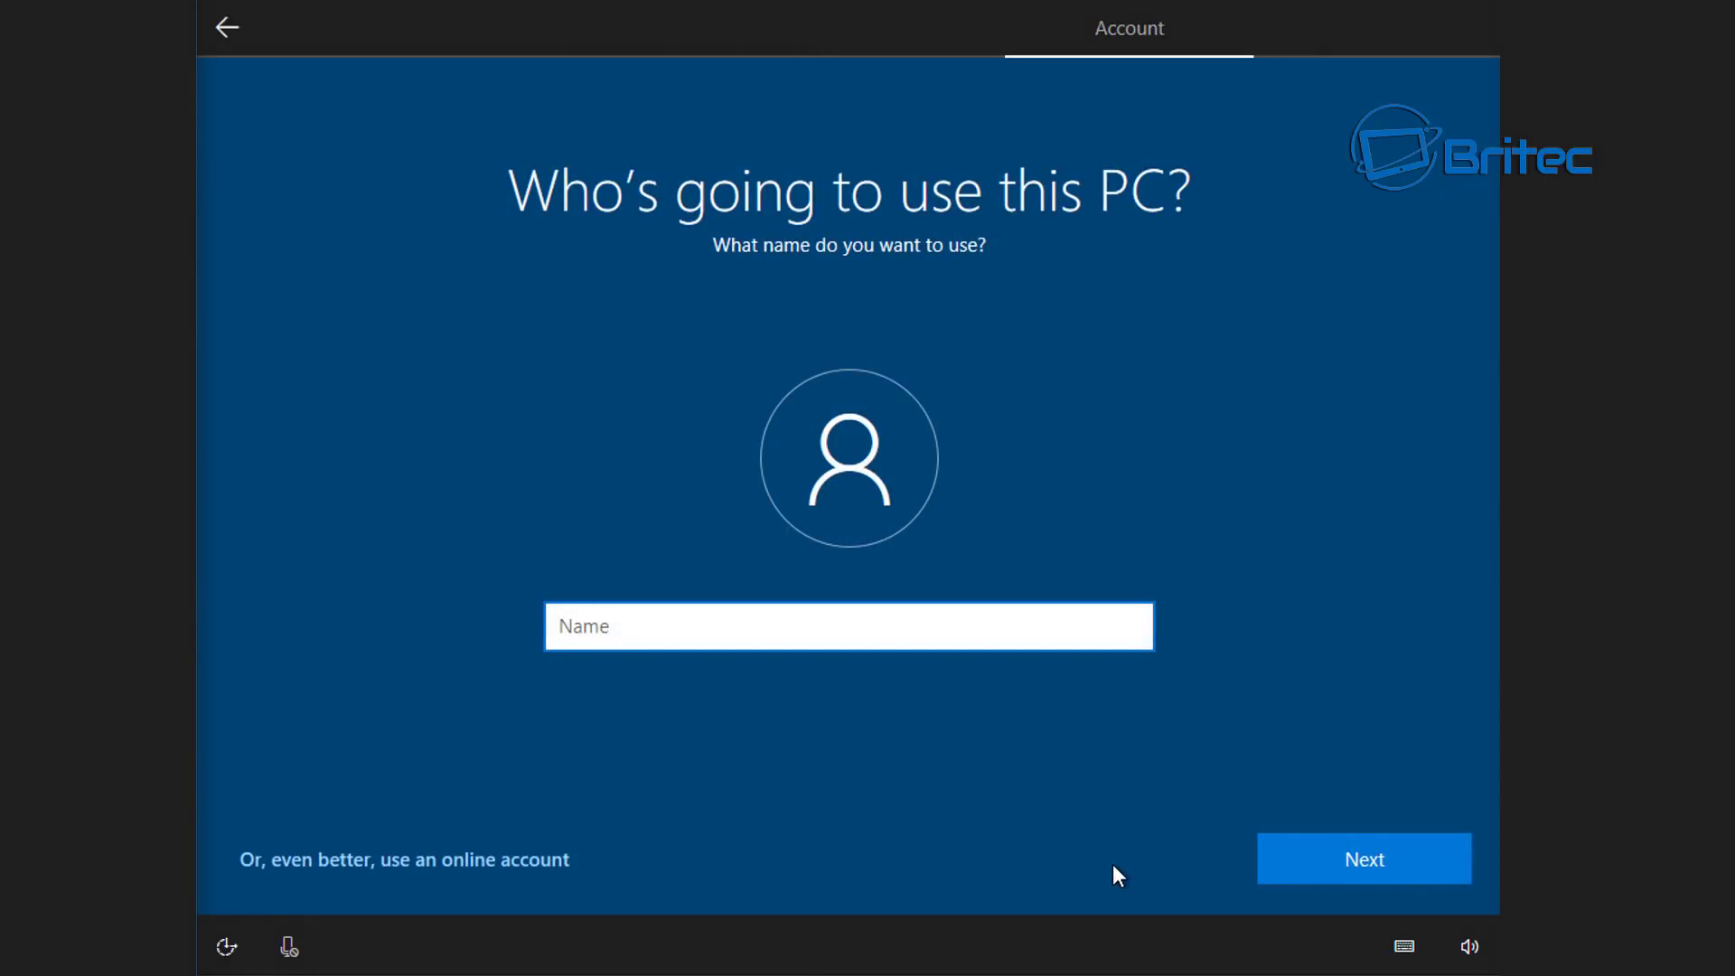
{"action": "type", "text": "Britec"}
{"action": "left_click", "coordinate": [1339, 860]}
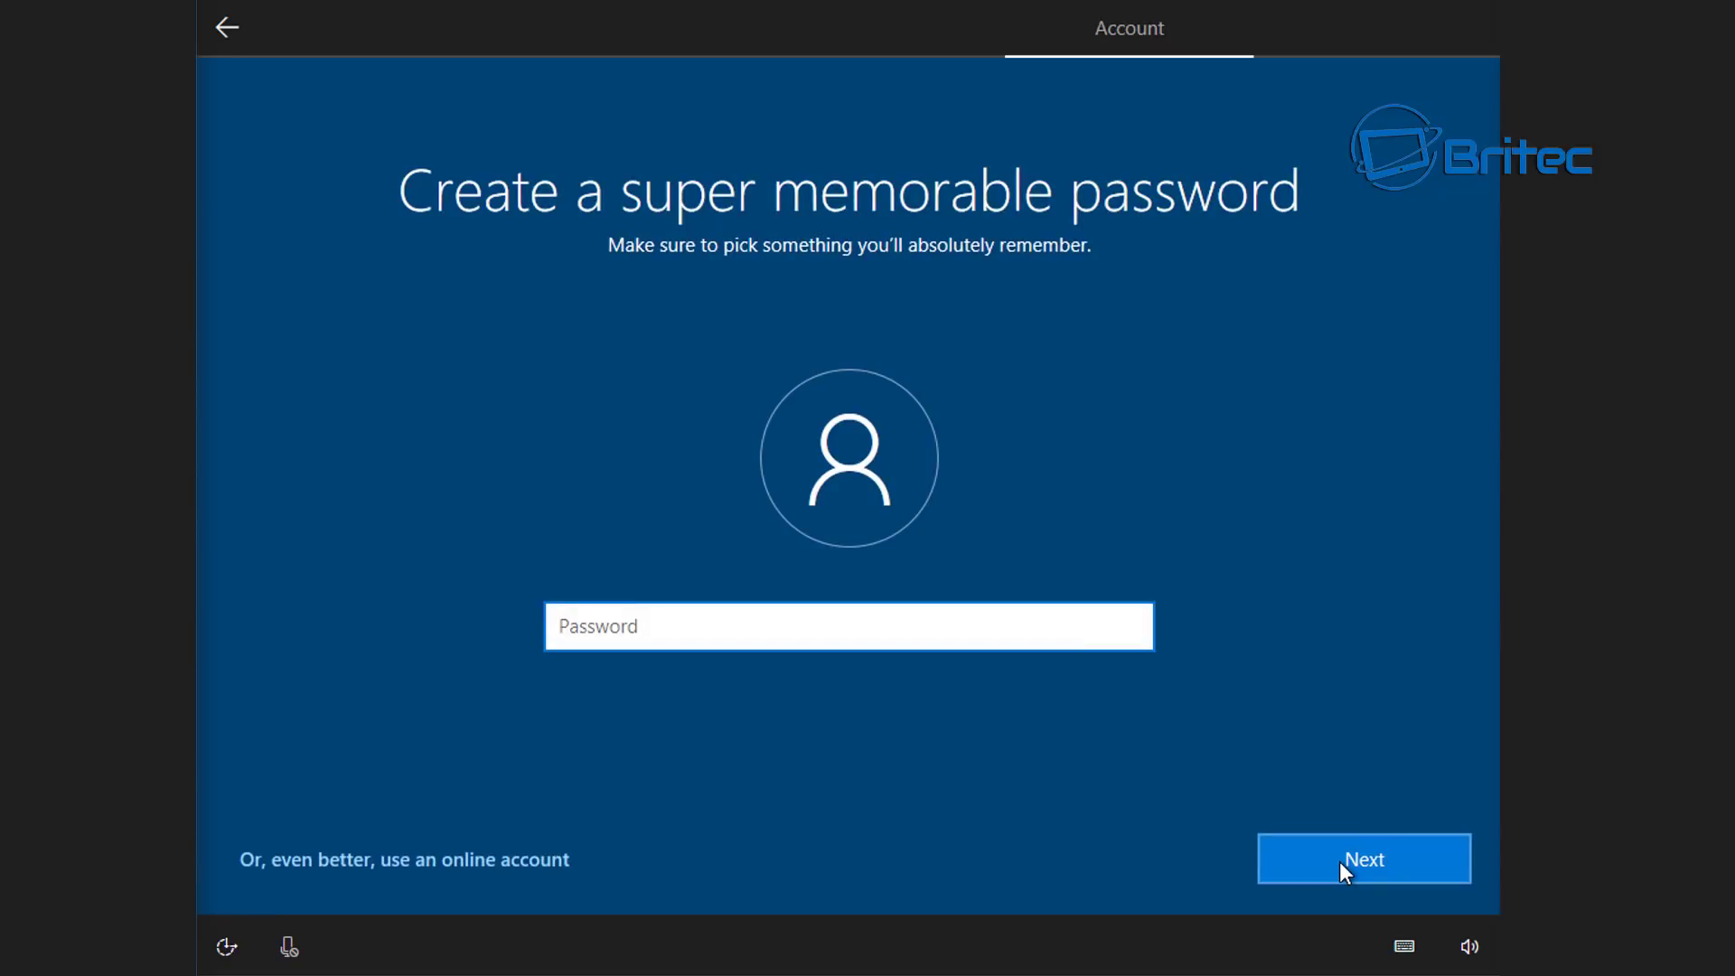
{"action": "left_click", "coordinate": [1341, 864]}
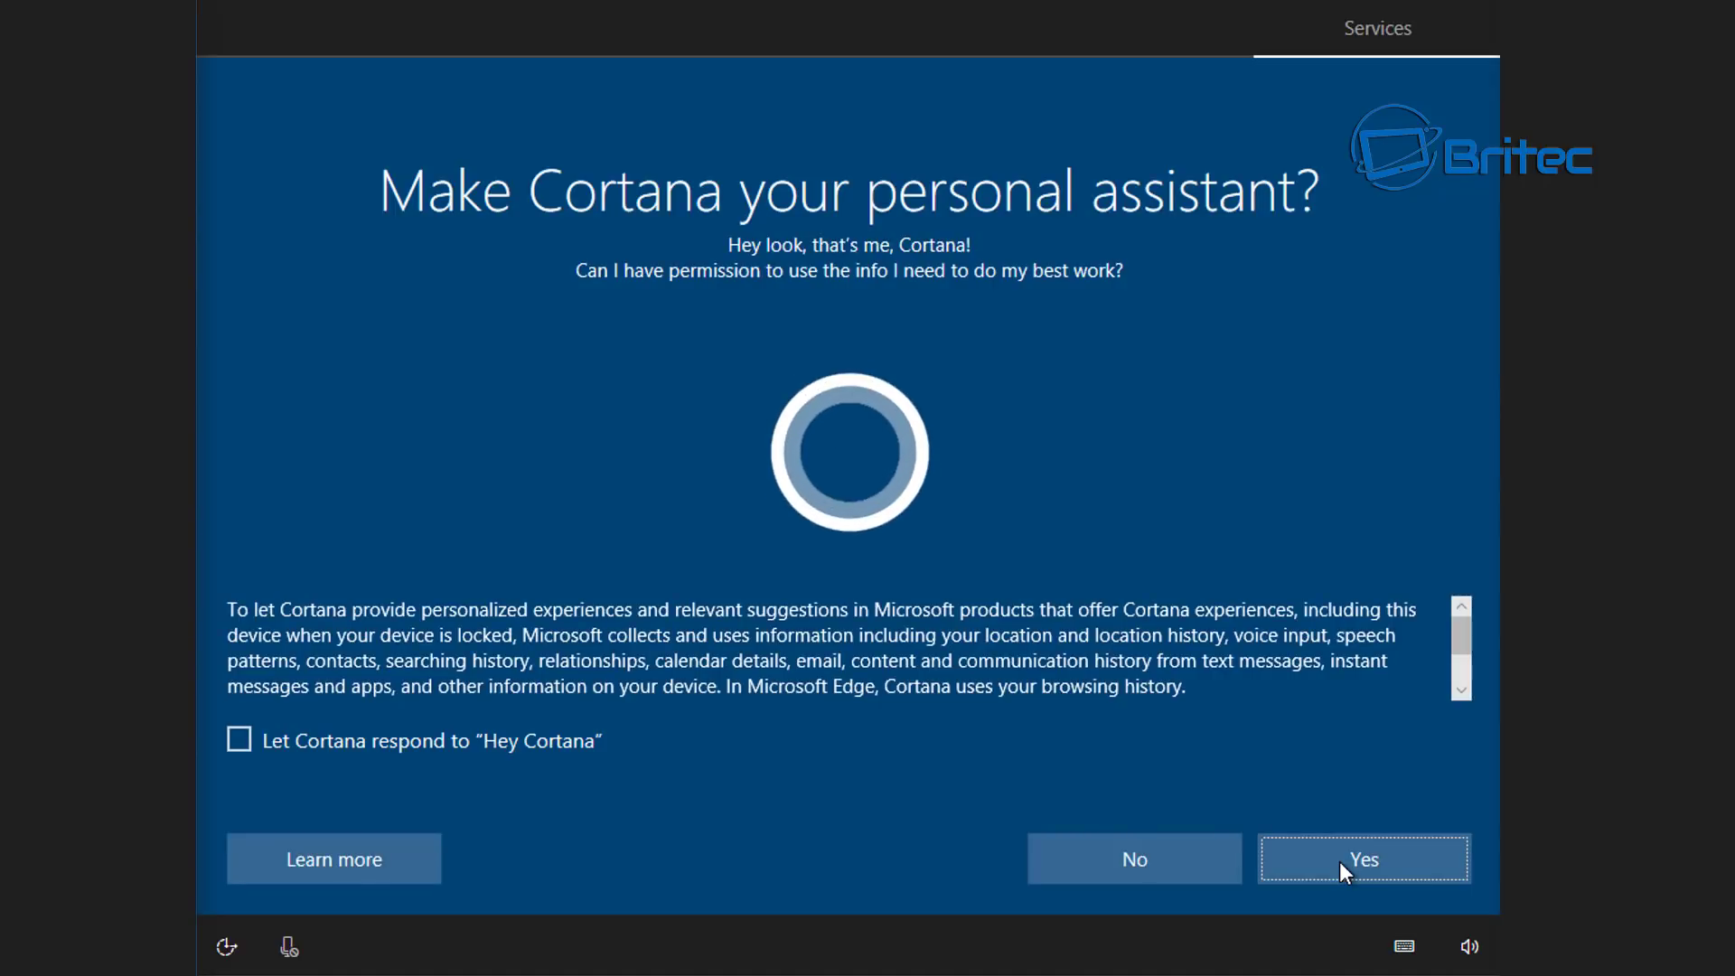
Step: Decline Cortana, speech recognition and location access, and turn Find my device off
{"action": "left_click", "coordinate": [1104, 863]}
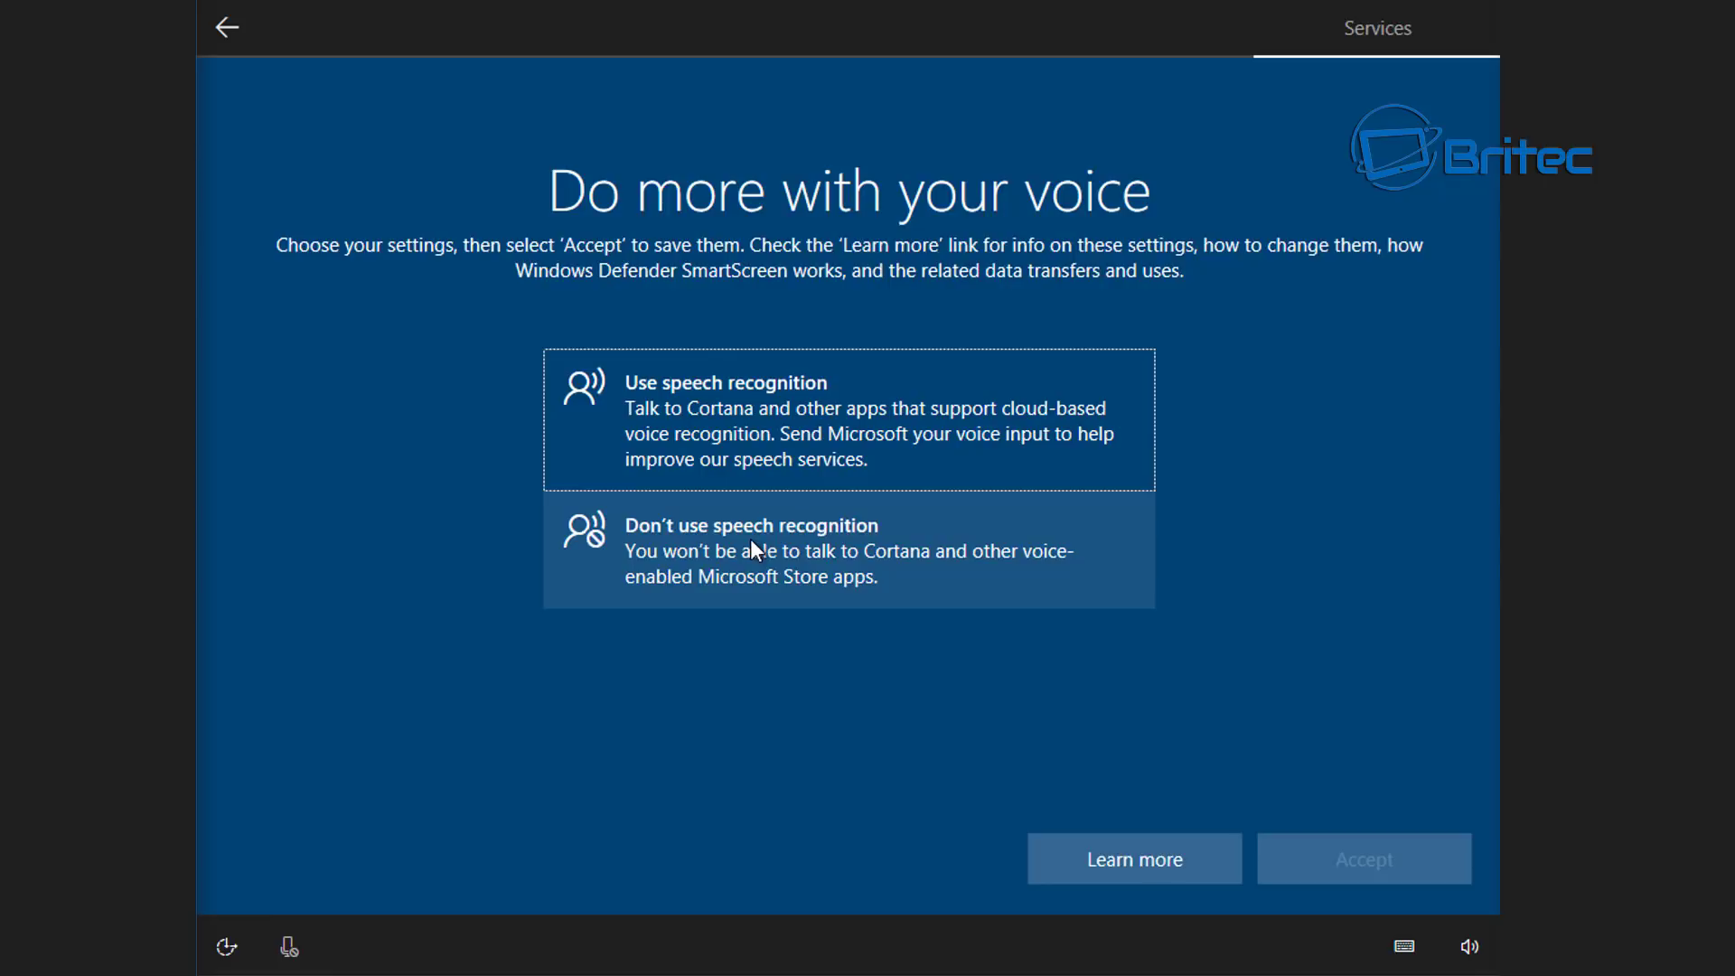
{"action": "left_click", "coordinate": [752, 543]}
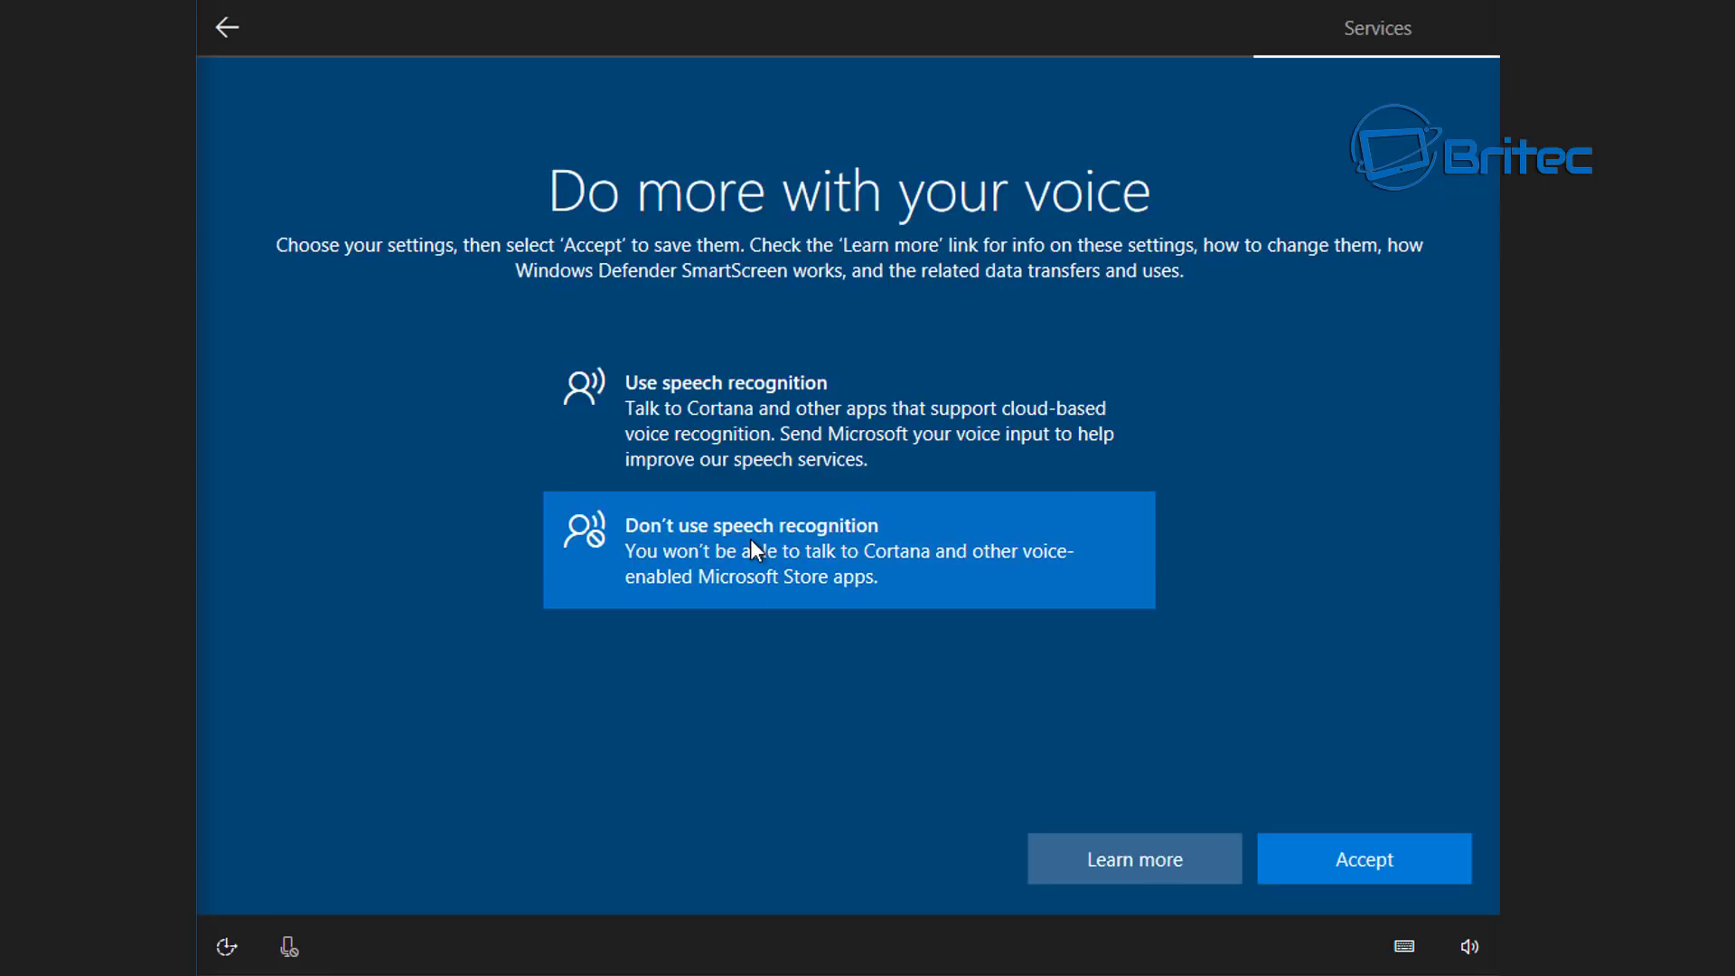
{"action": "left_click", "coordinate": [1352, 853]}
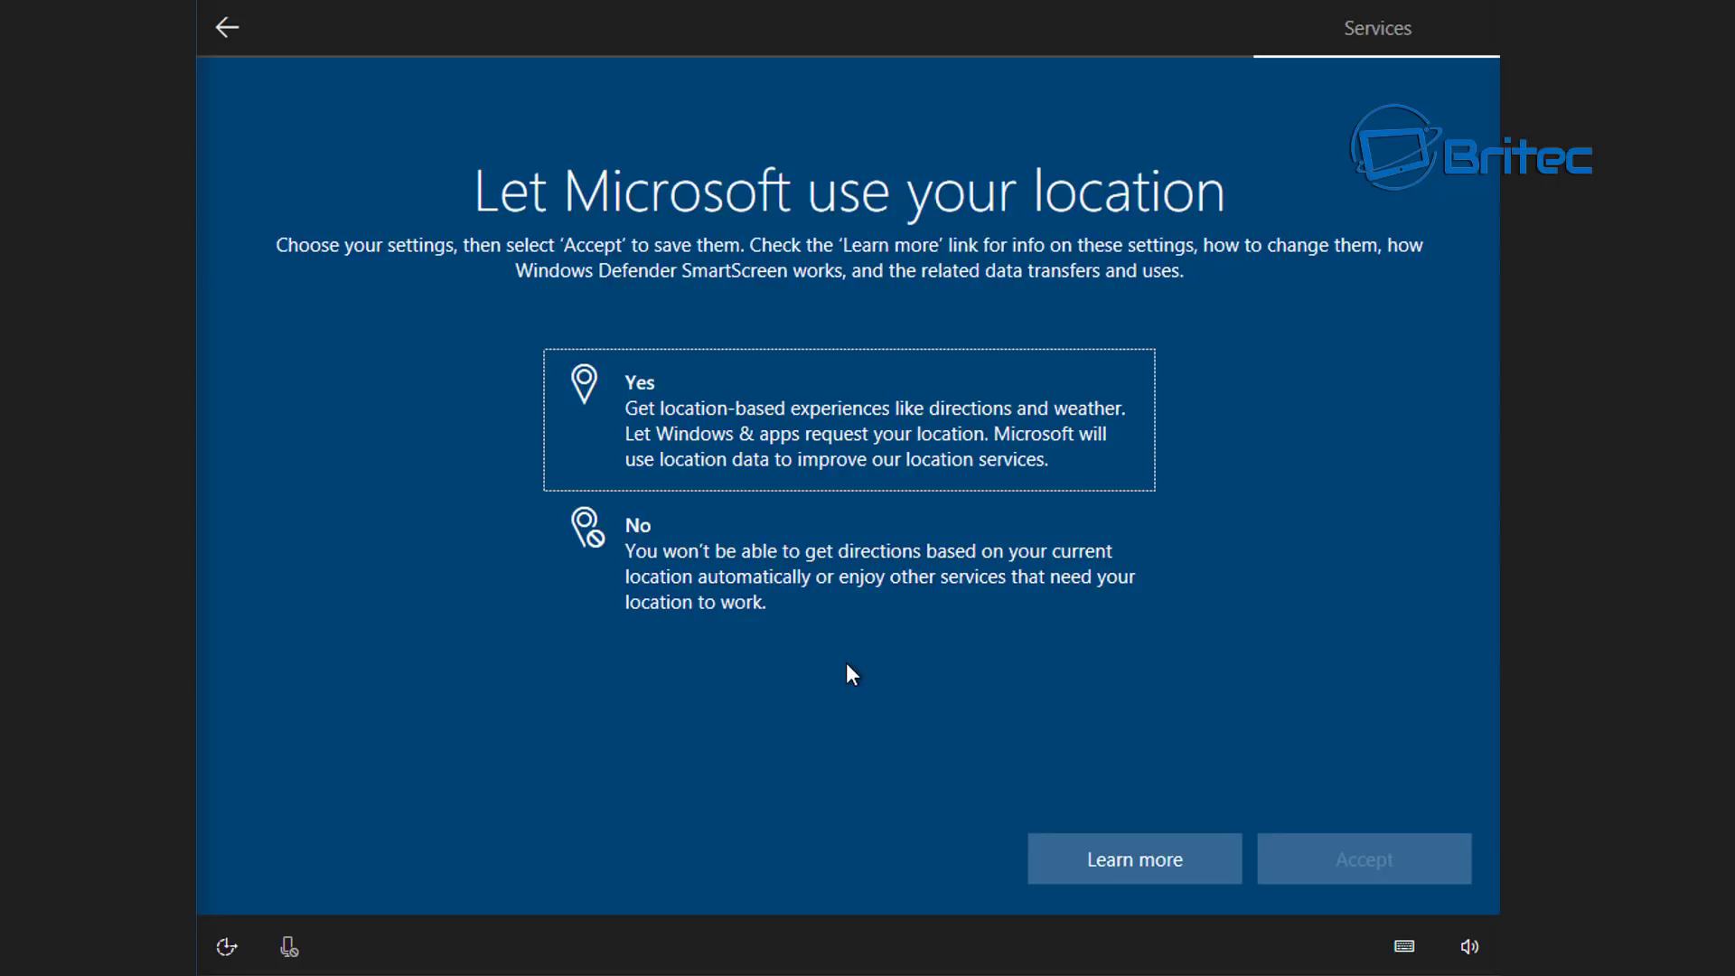
{"action": "left_click", "coordinate": [752, 565]}
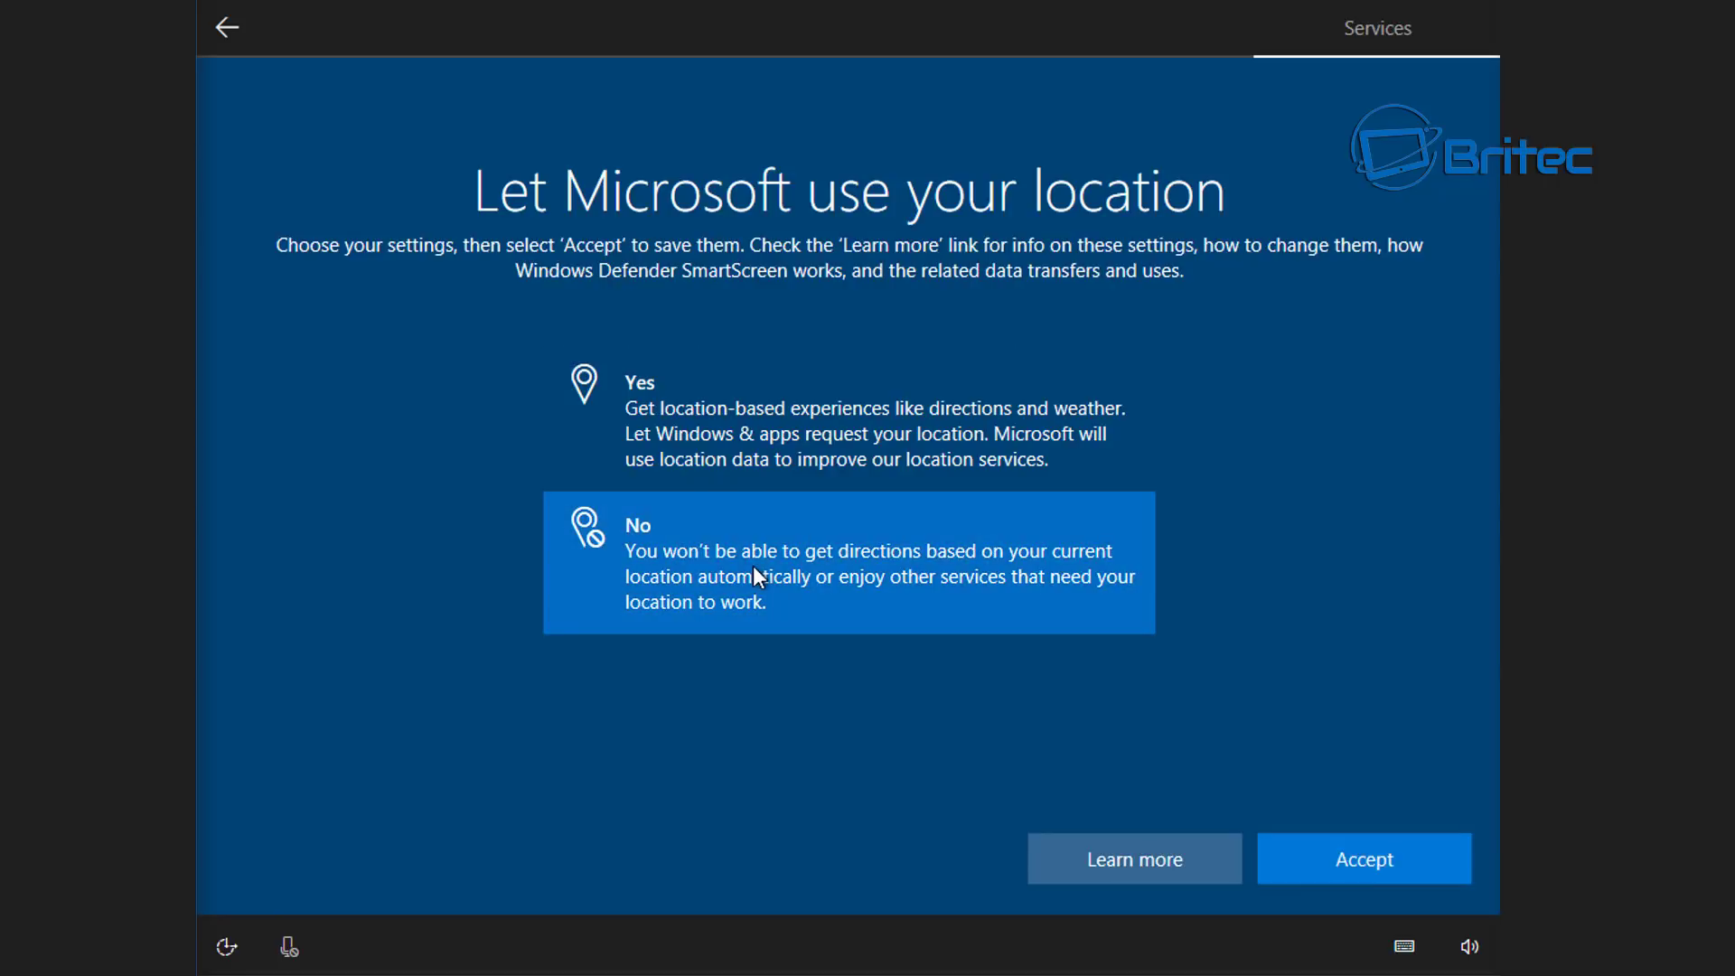
{"action": "left_click", "coordinate": [1374, 852]}
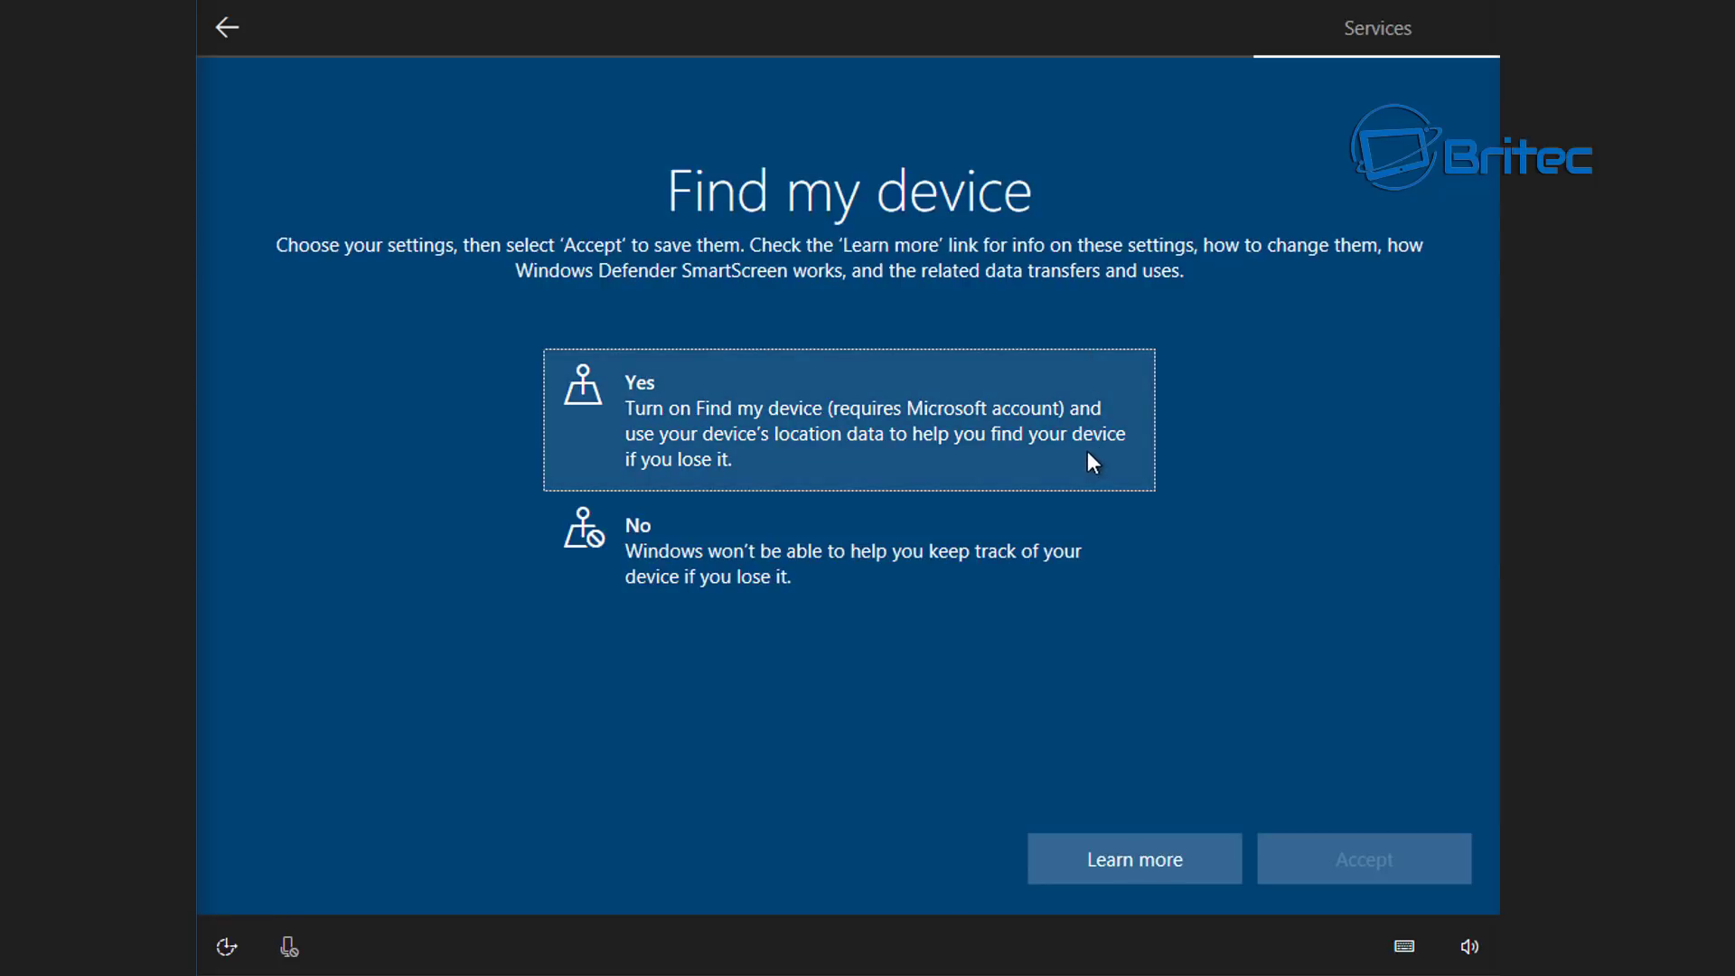
{"action": "left_click", "coordinate": [881, 560]}
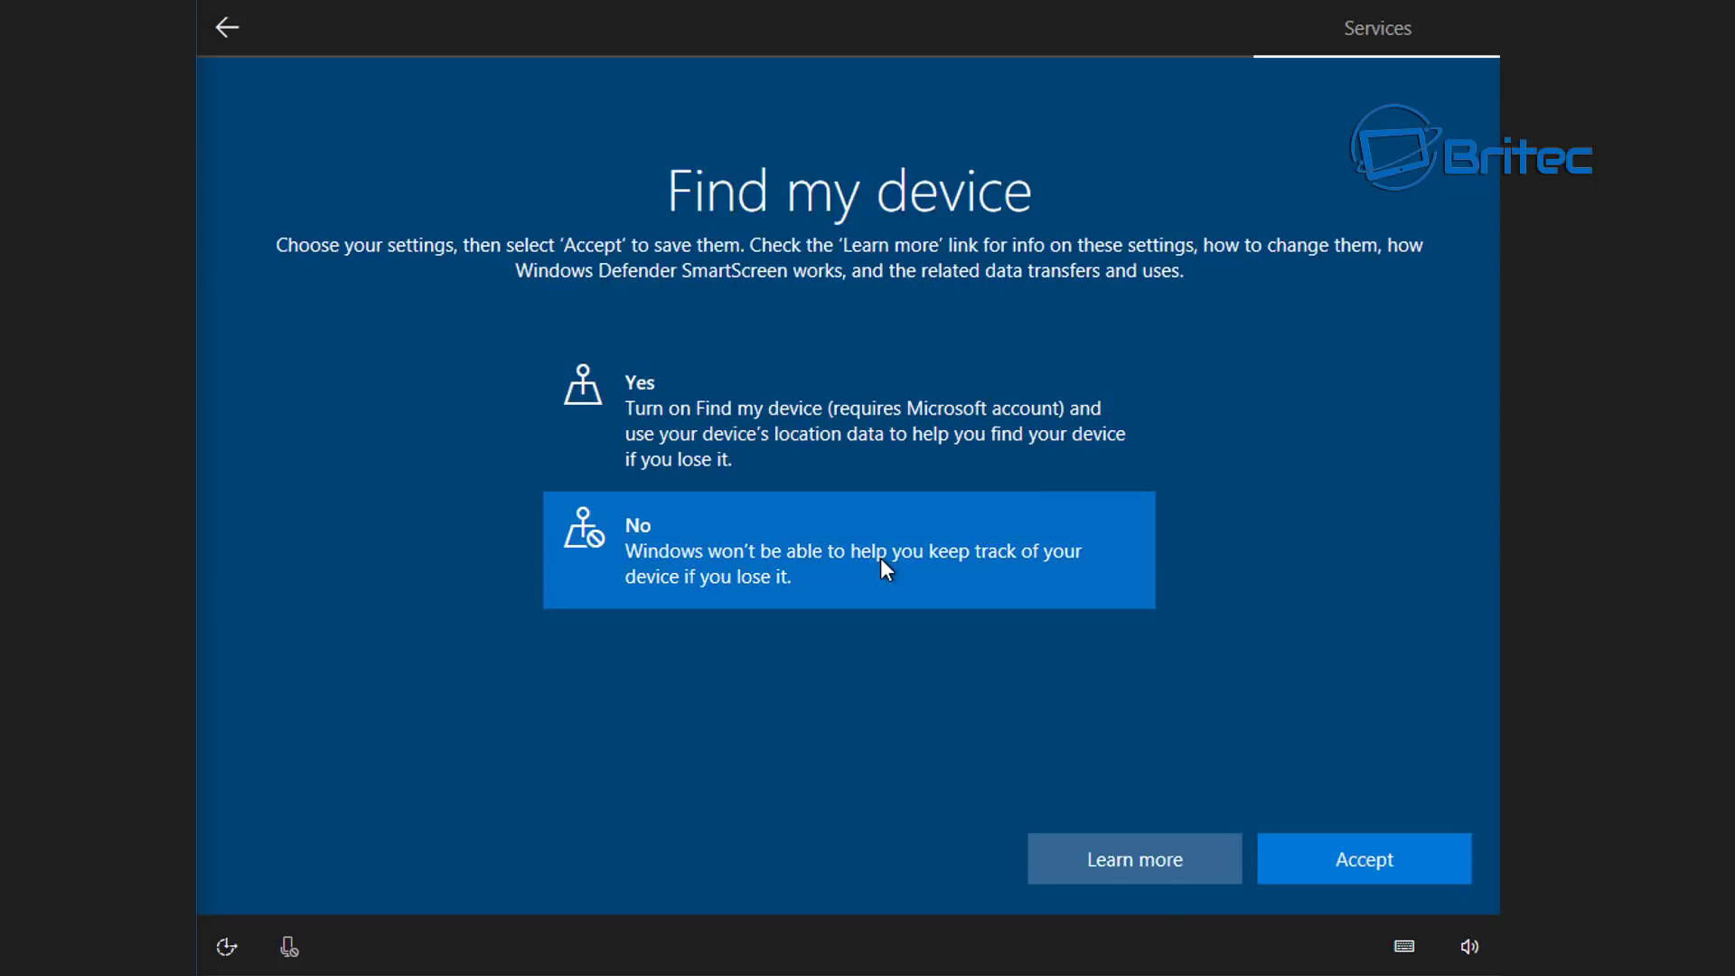
Step: Save Find my device as off and set diagnostic data to Basic
{"action": "left_click", "coordinate": [1352, 860]}
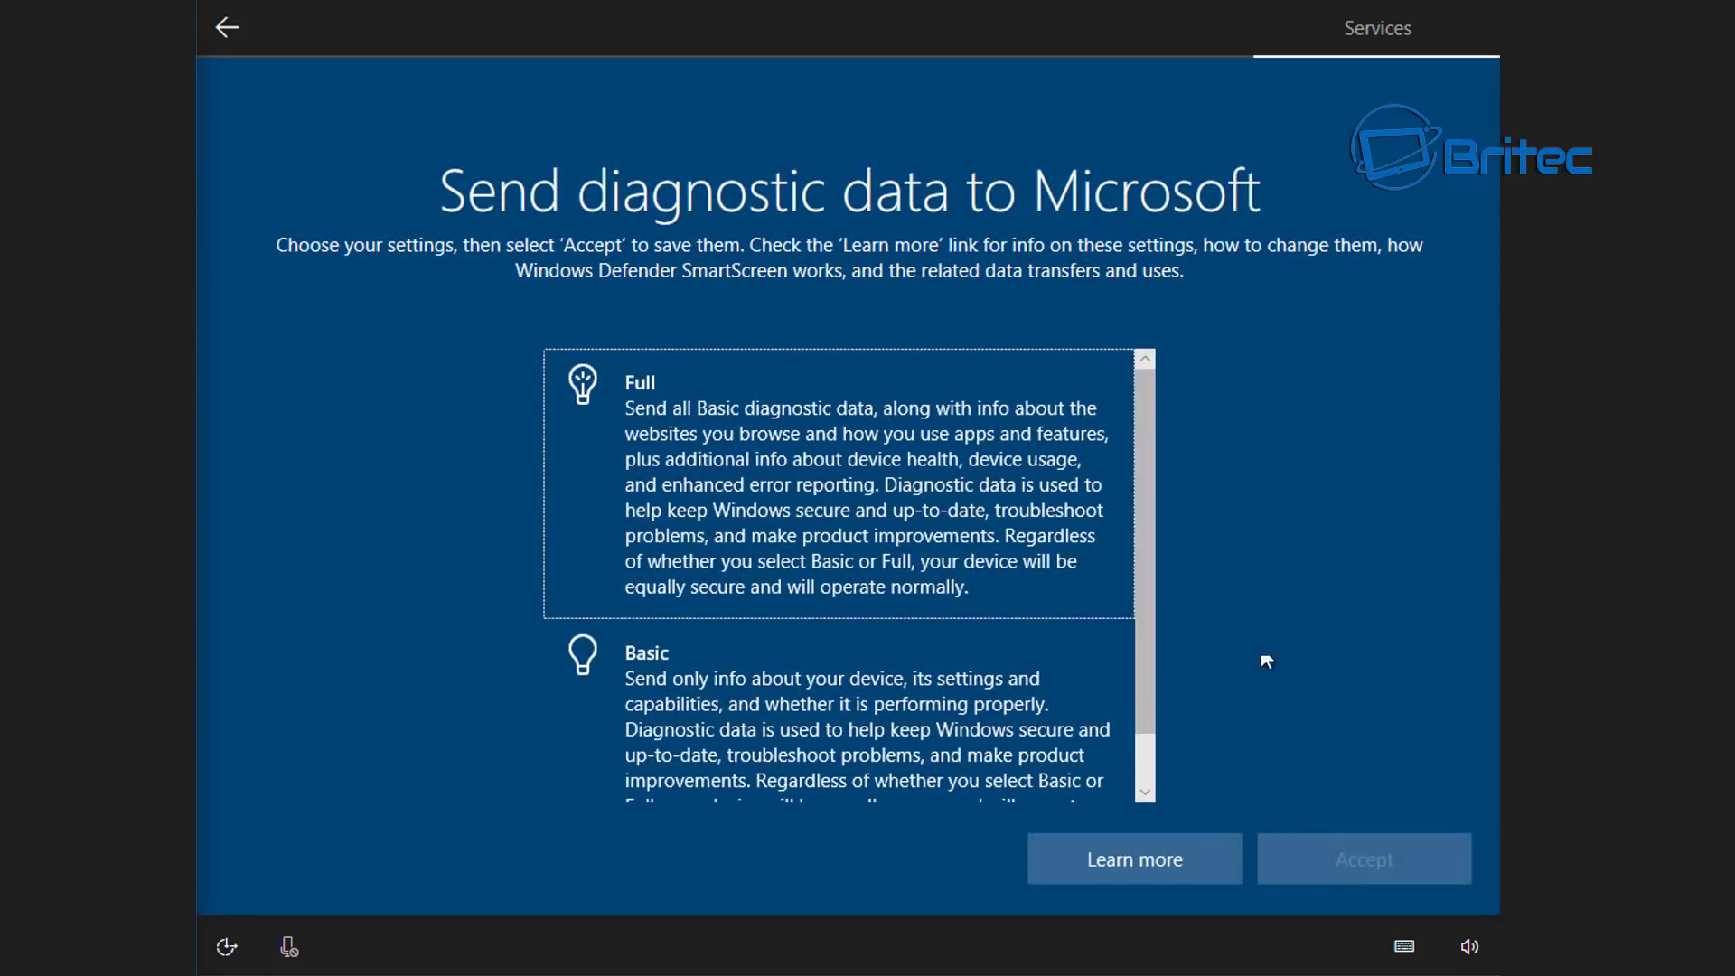
{"action": "scroll", "coordinate": [1148, 561], "scroll_direction": "down", "scroll_amount": 2}
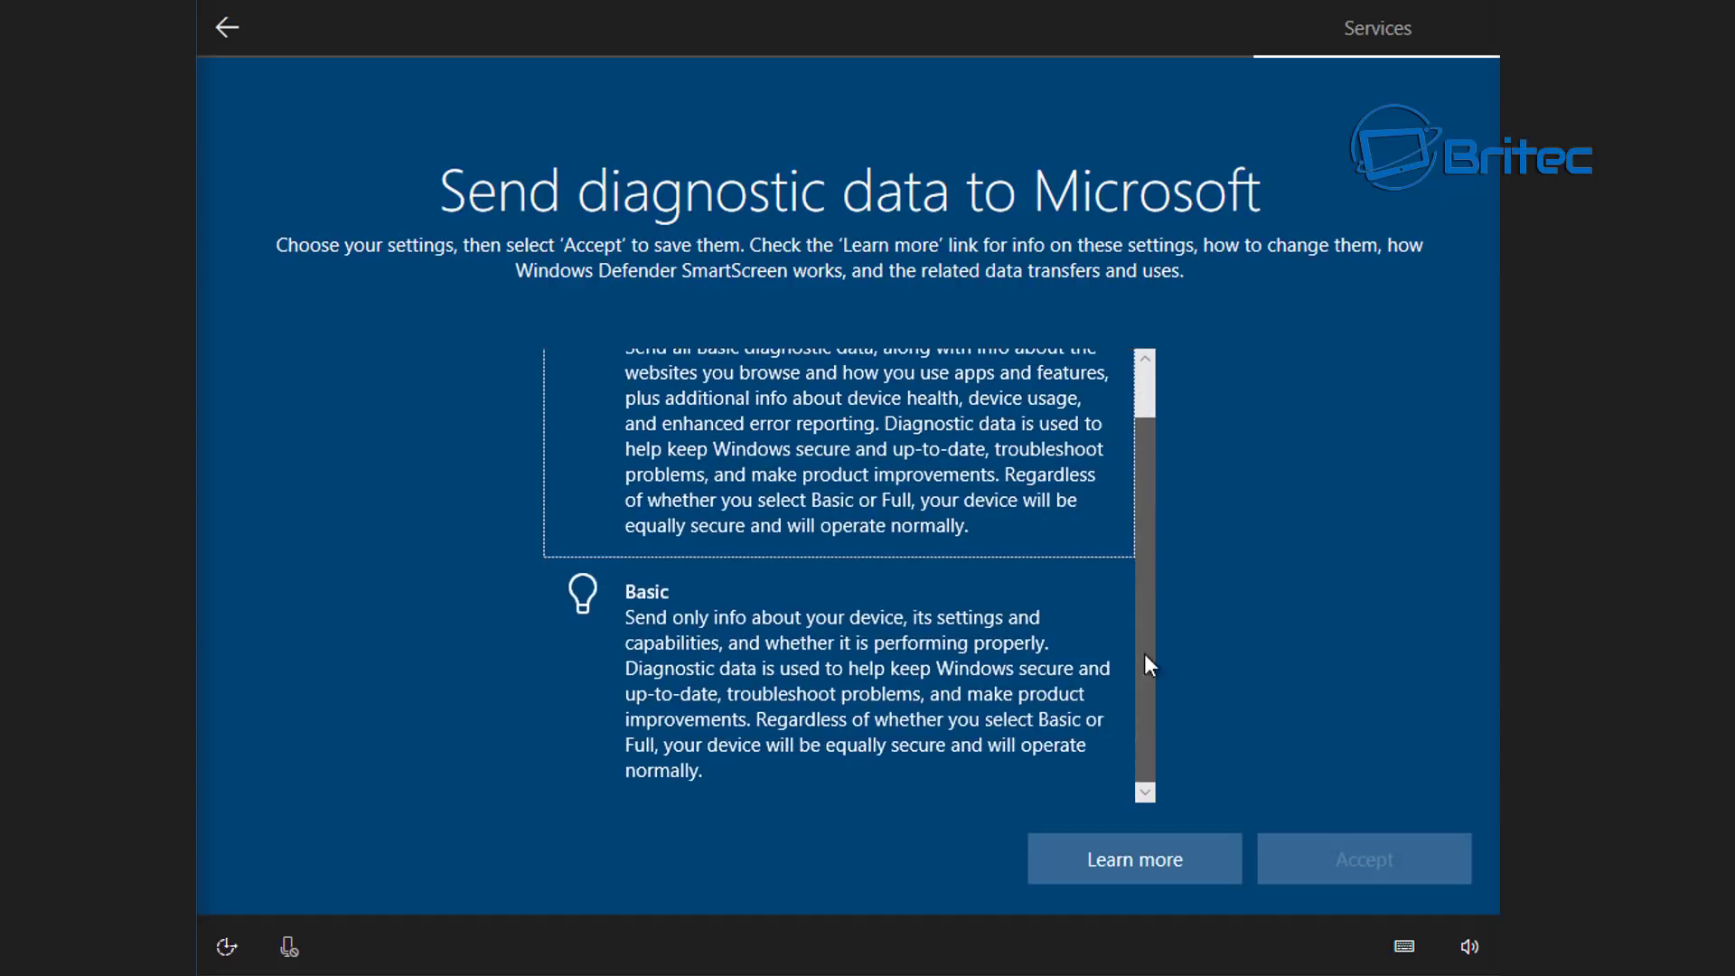
{"action": "left_click", "coordinate": [1052, 734]}
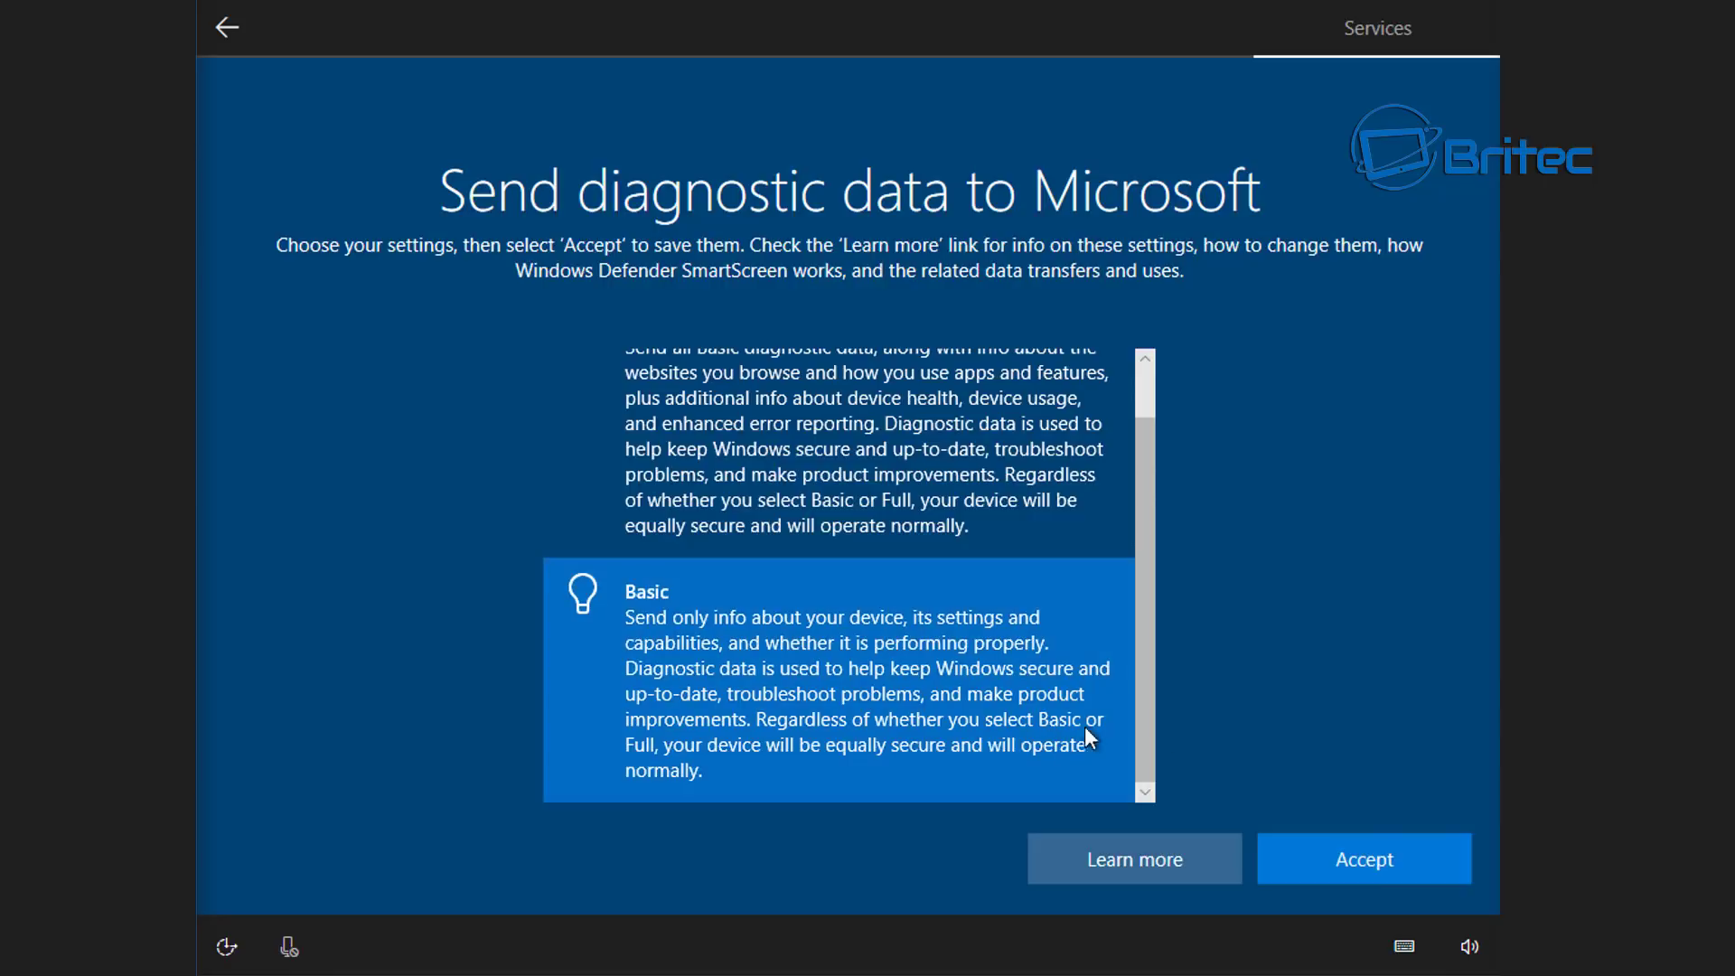
{"action": "scroll", "coordinate": [1147, 621], "scroll_direction": "up", "scroll_amount": 1}
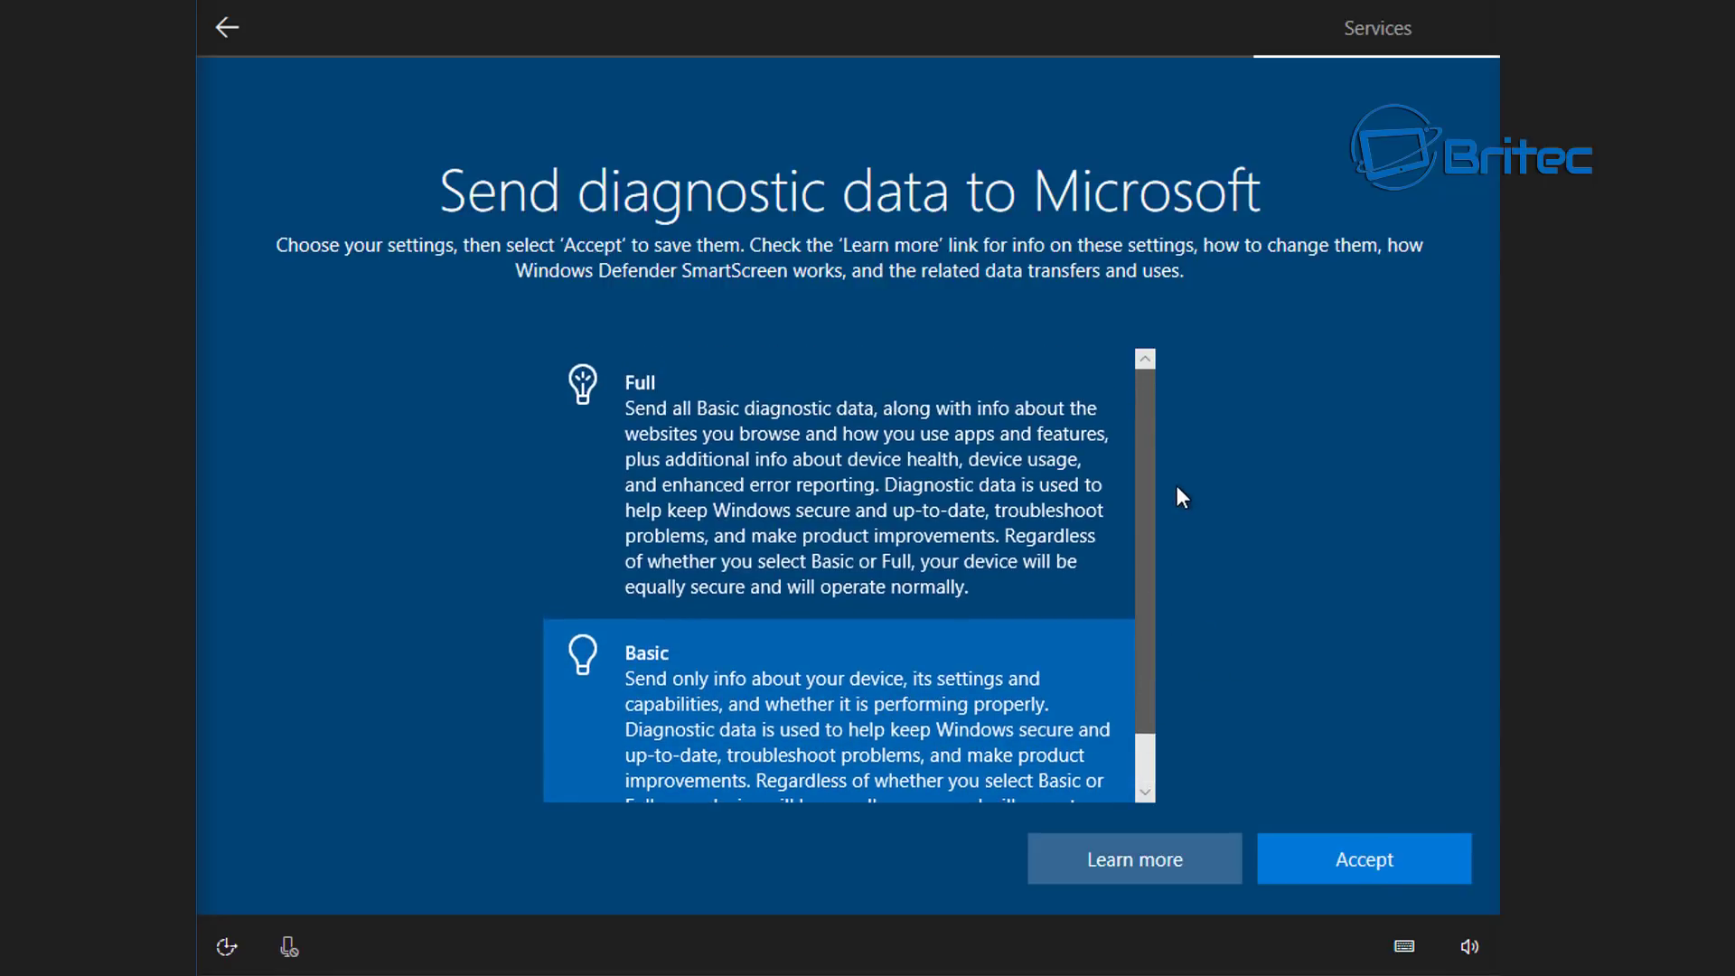
{"action": "scroll", "coordinate": [1168, 672], "scroll_direction": "down", "scroll_amount": 1}
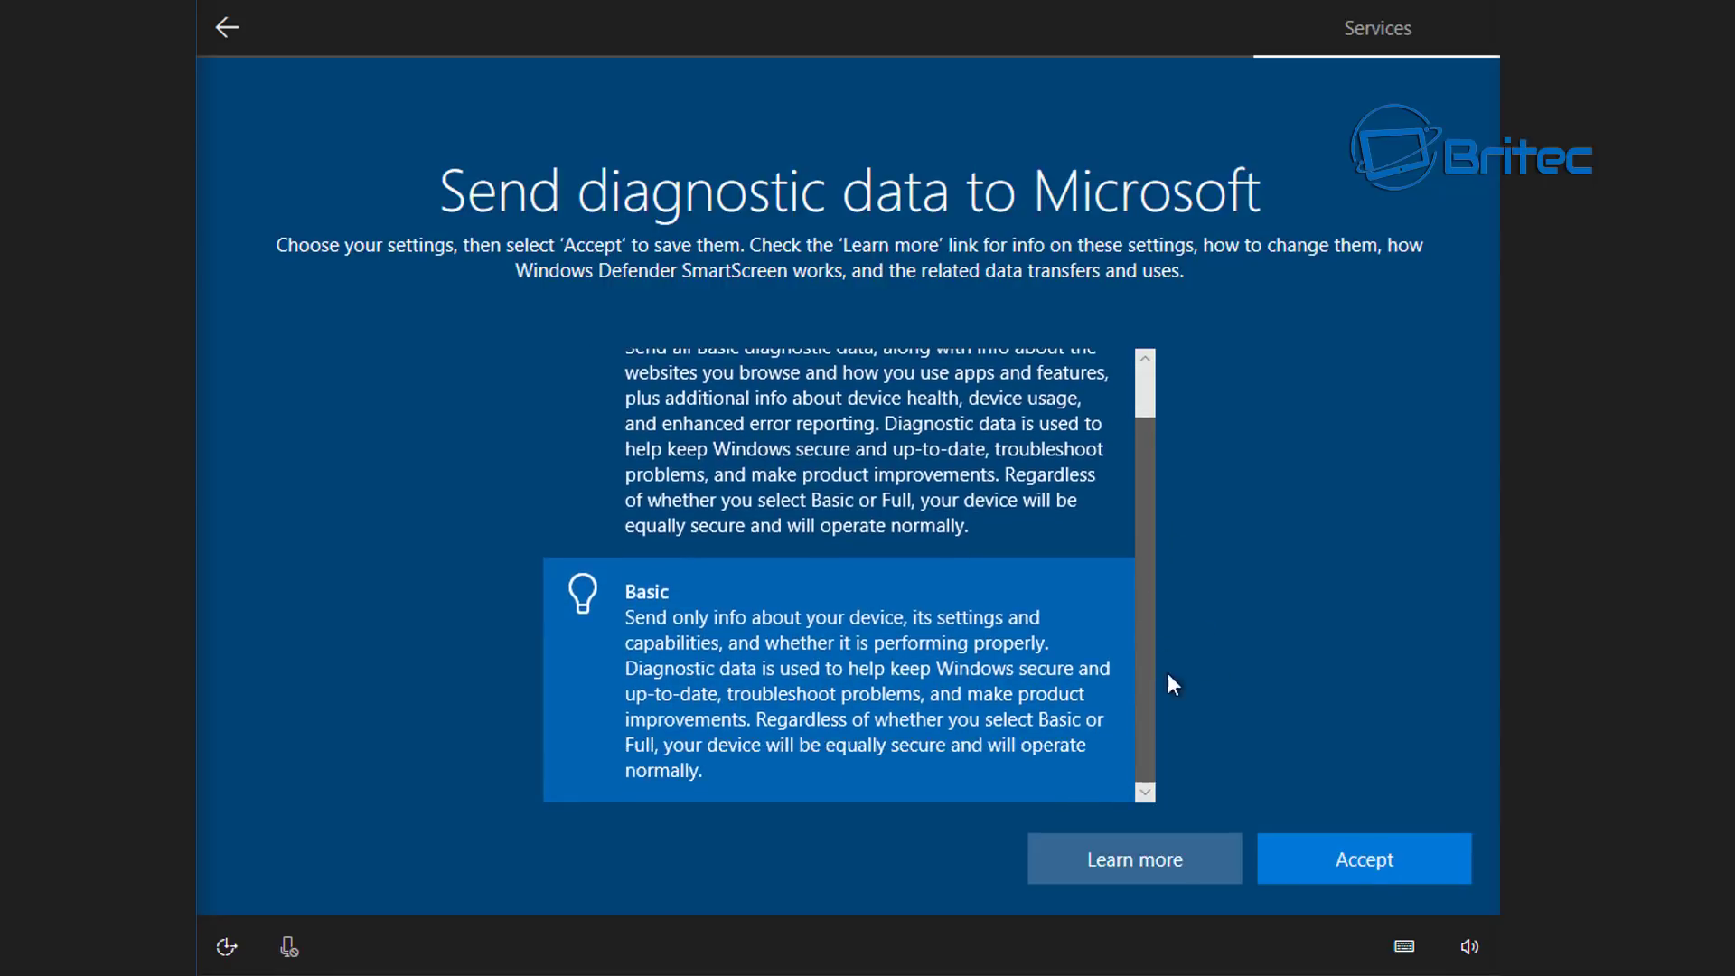
{"action": "left_click", "coordinate": [1362, 867]}
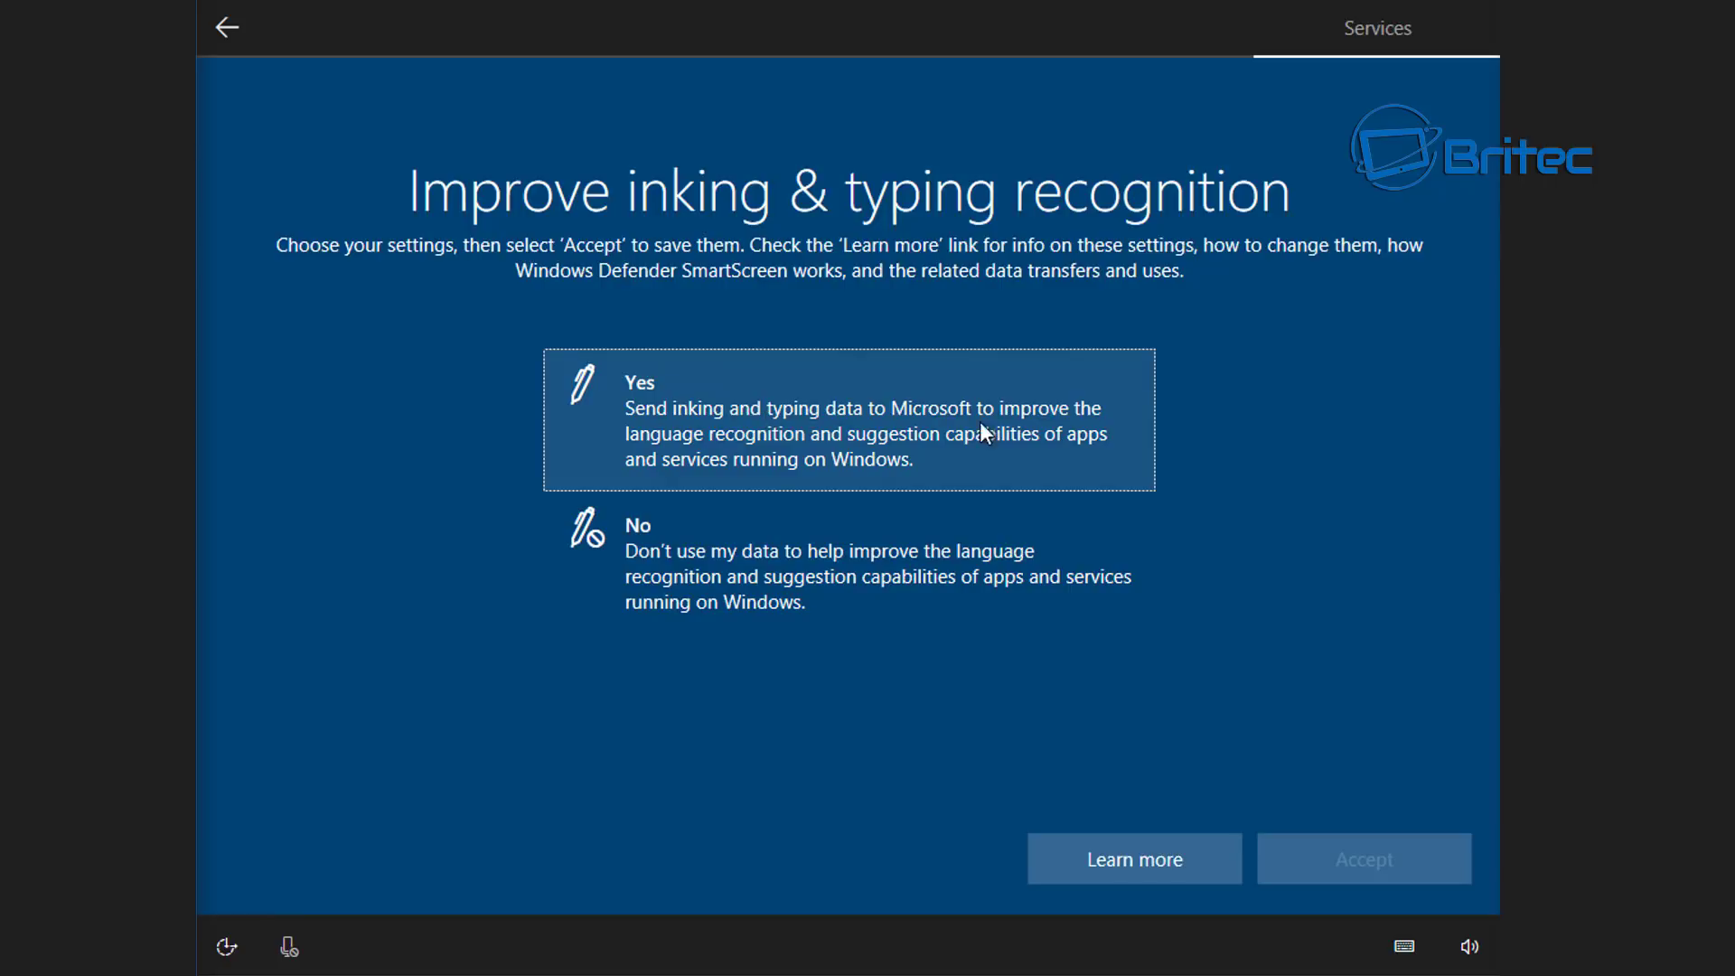
Step: Decline inking & typing, tailored experiences and advertising ID to finish setup
{"action": "left_click", "coordinate": [734, 582]}
{"action": "left_click", "coordinate": [1362, 869]}
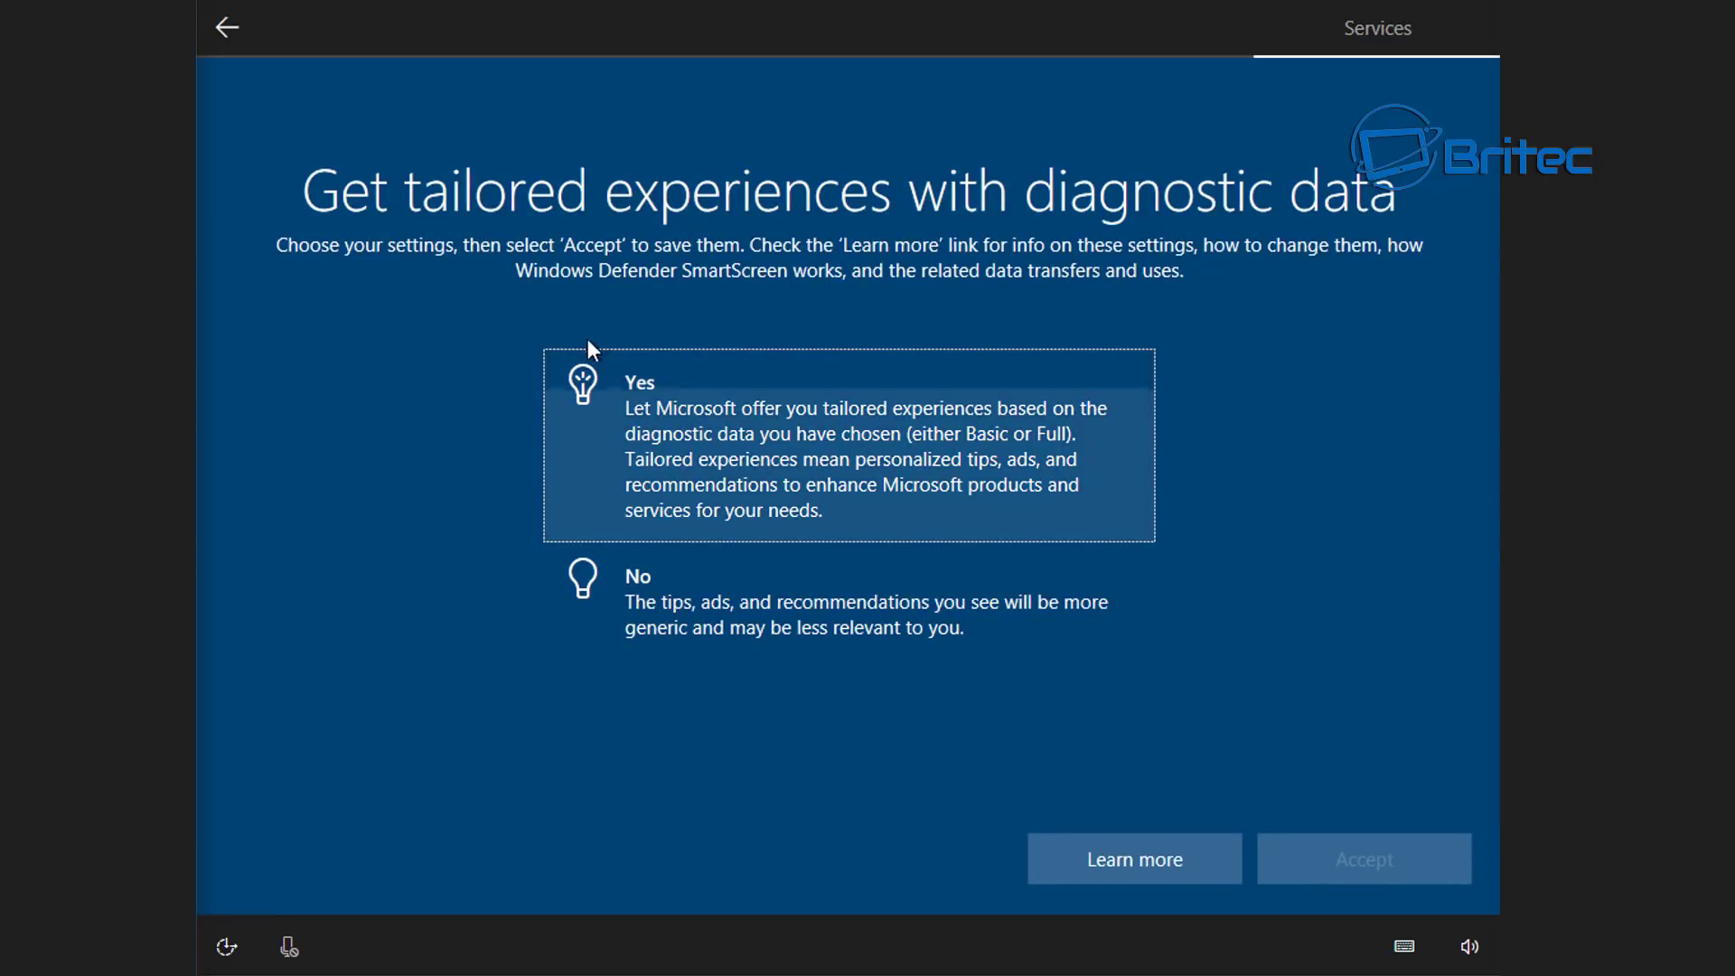
{"action": "left_click", "coordinate": [757, 646]}
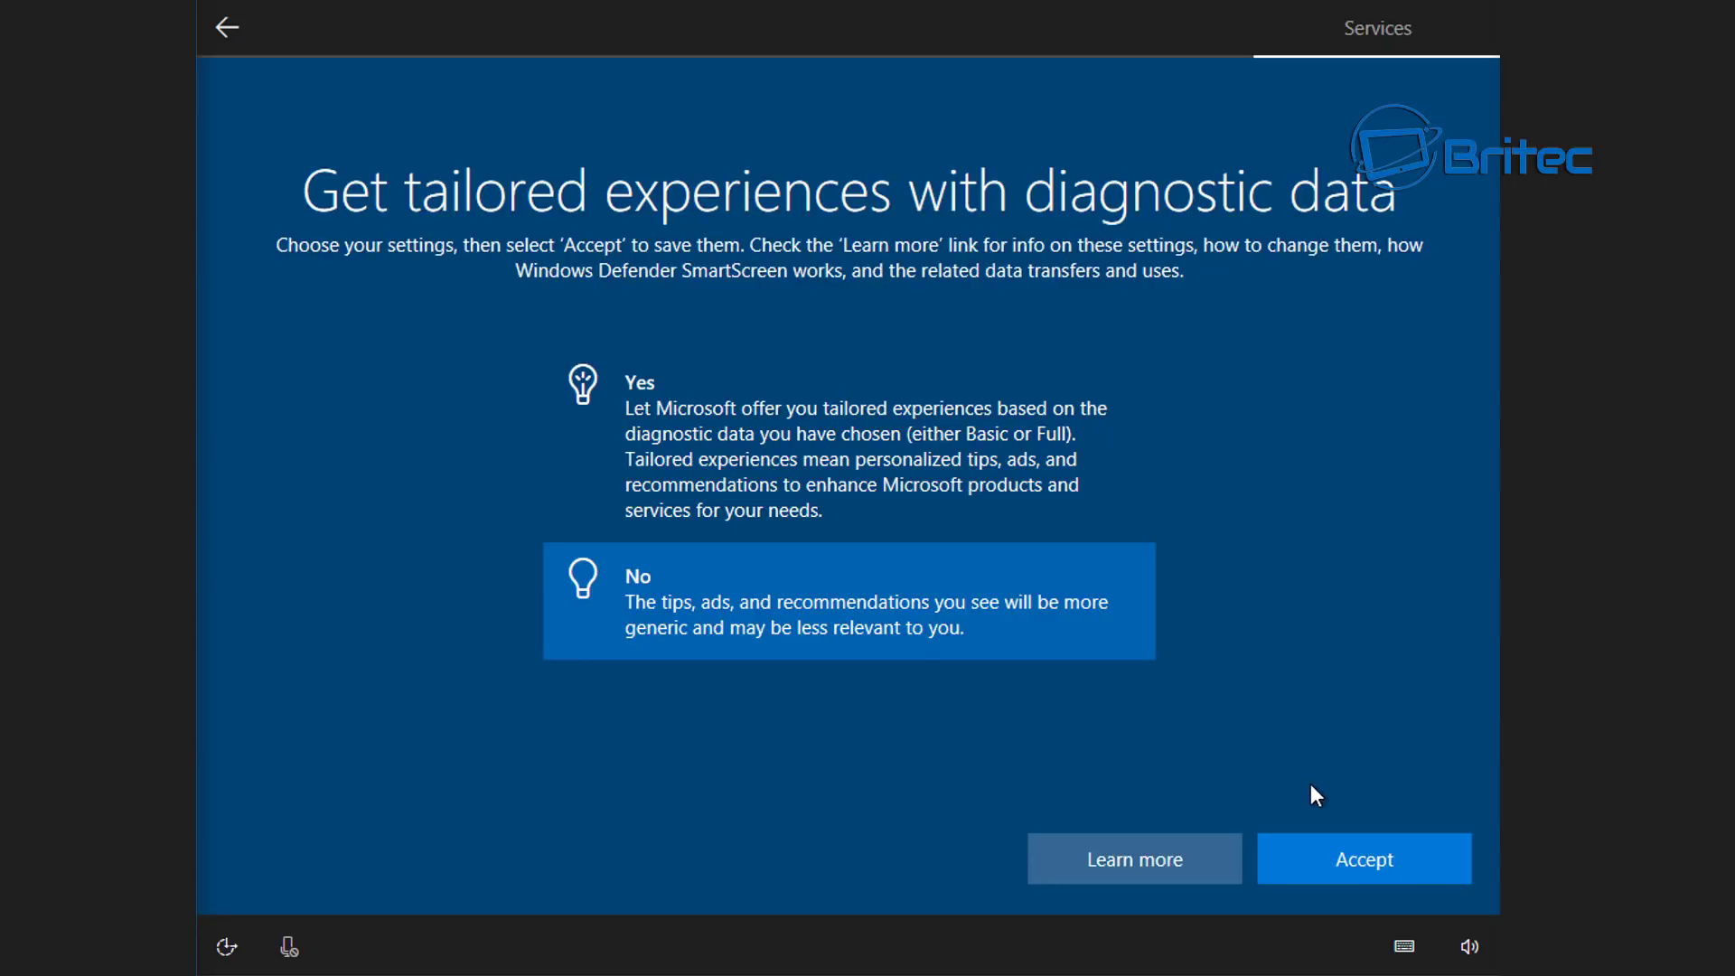
{"action": "left_click", "coordinate": [1400, 871]}
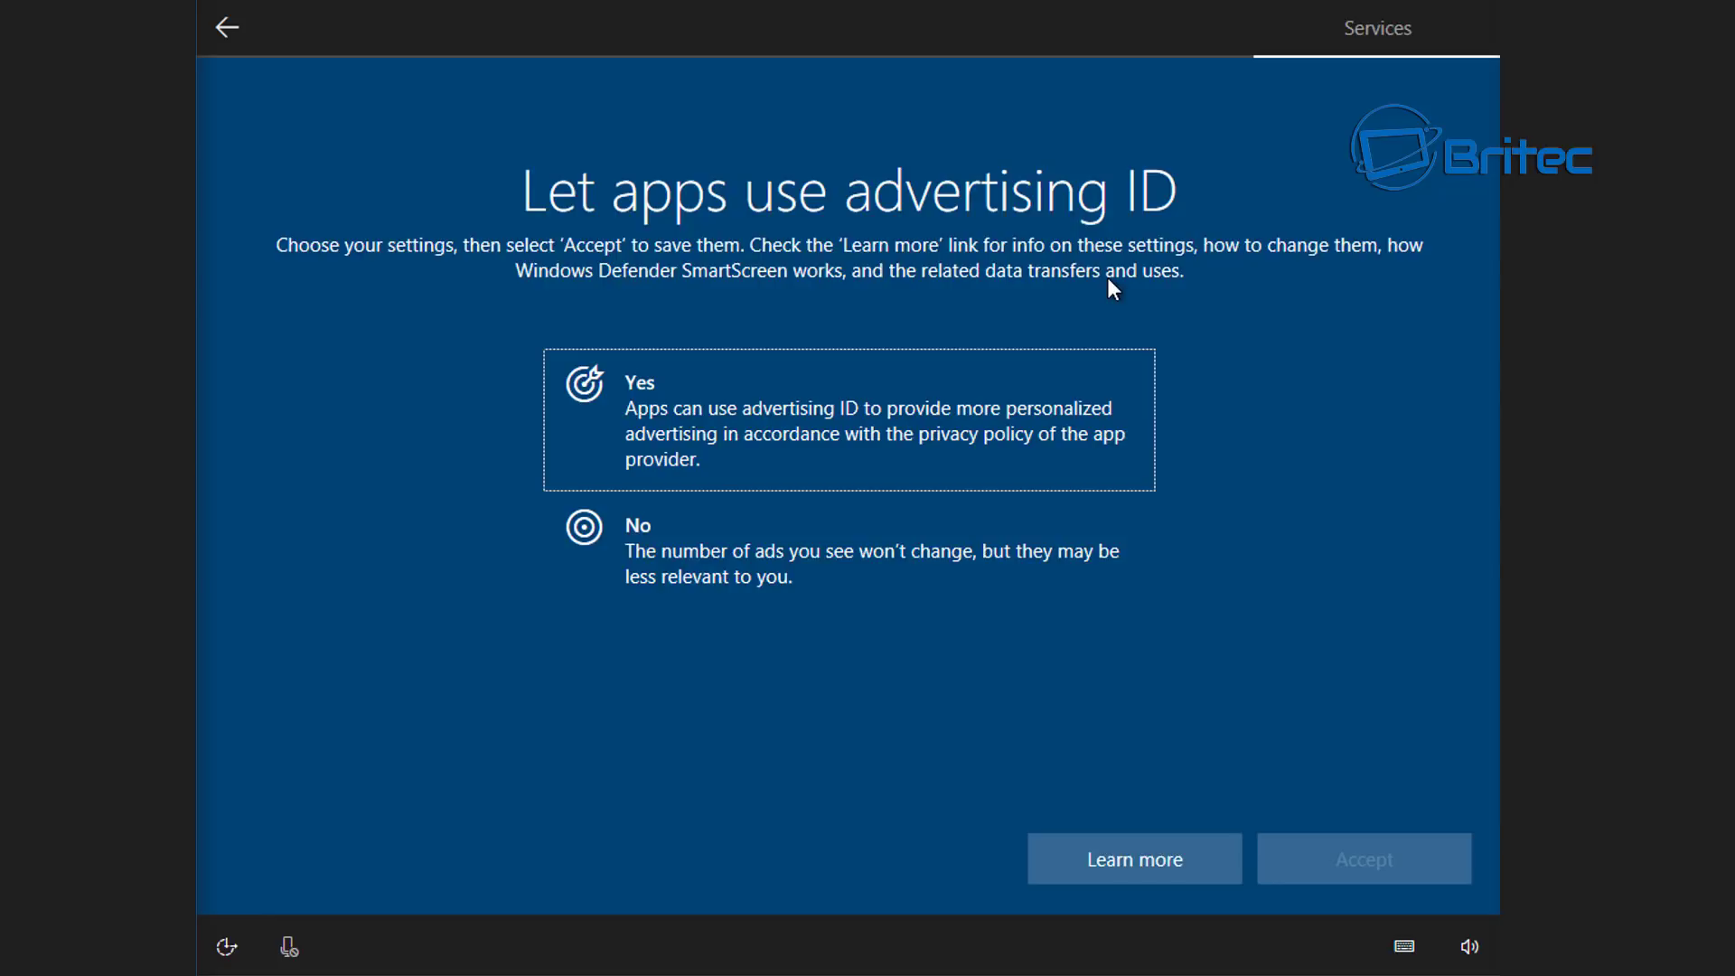
{"action": "left_click", "coordinate": [737, 535]}
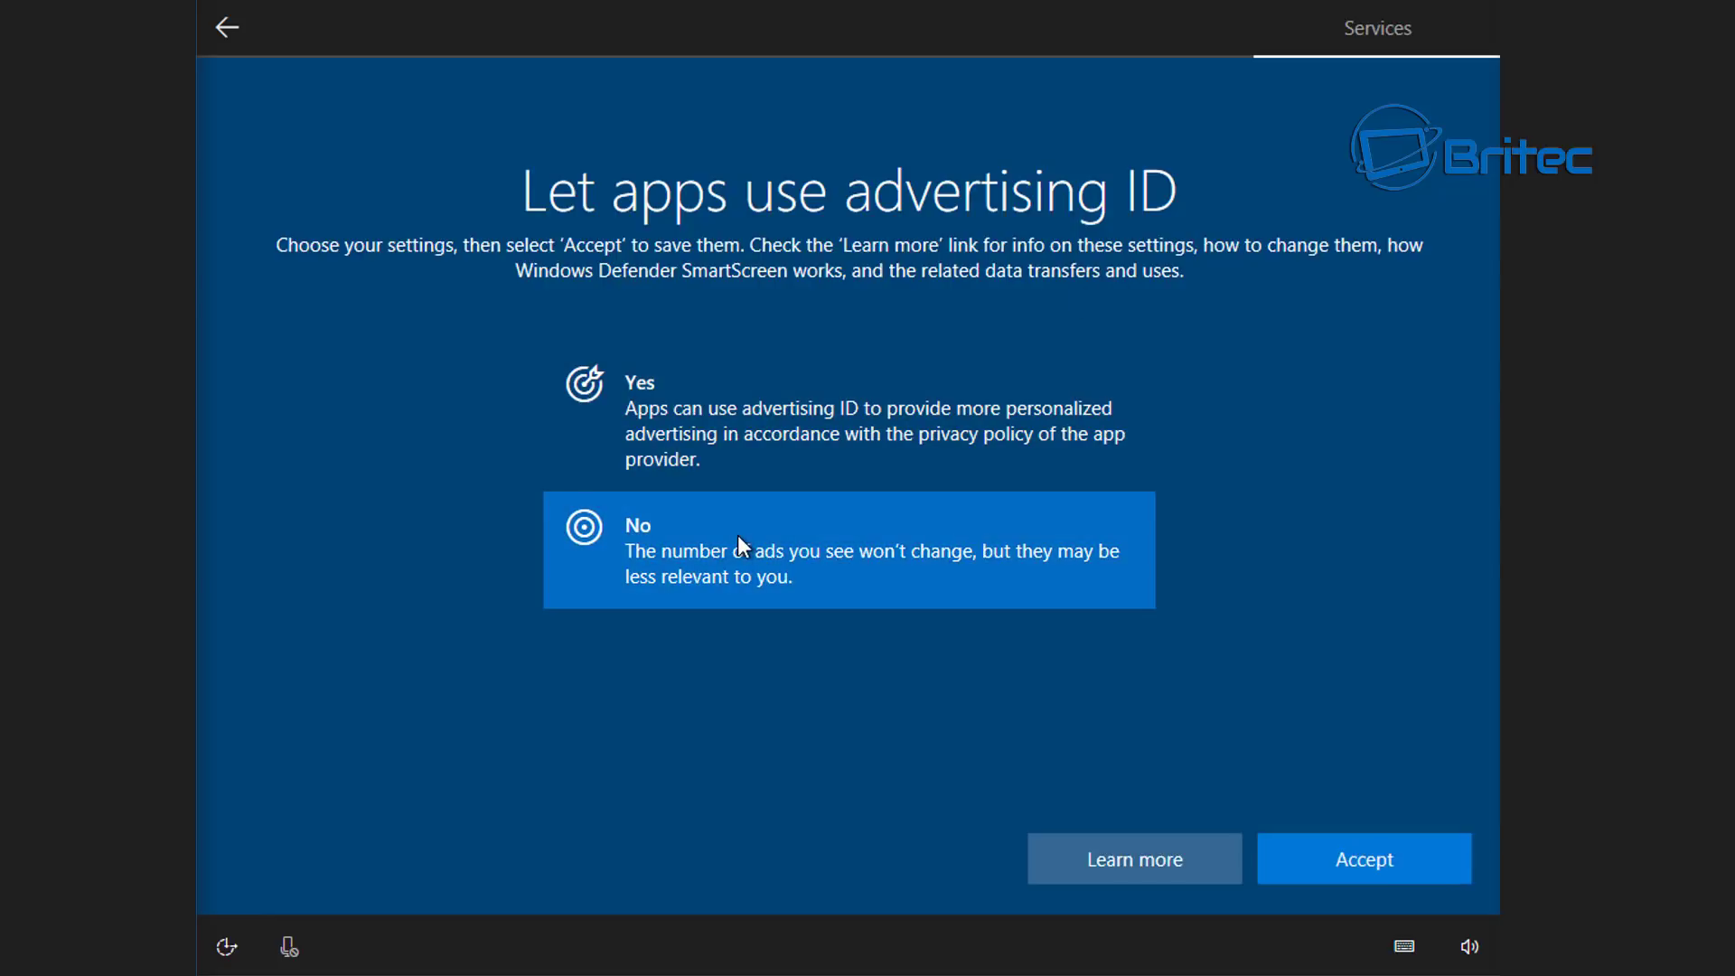
{"action": "left_click", "coordinate": [1370, 873]}
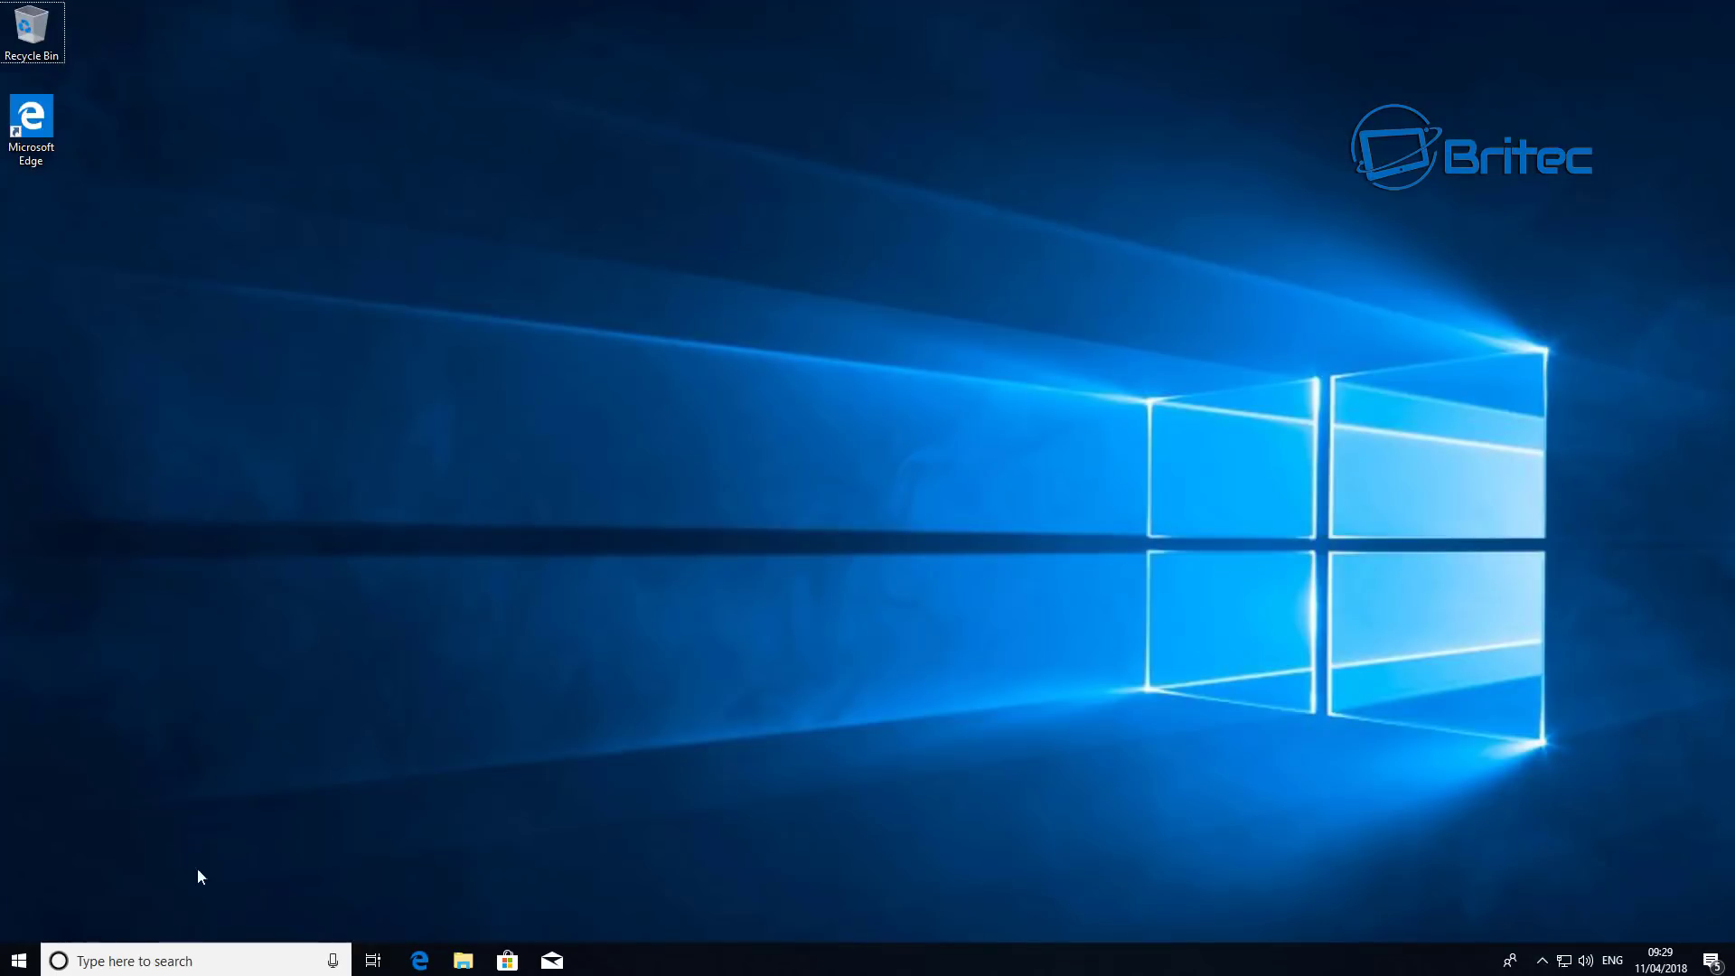
{"action": "right_click", "coordinate": [20, 961]}
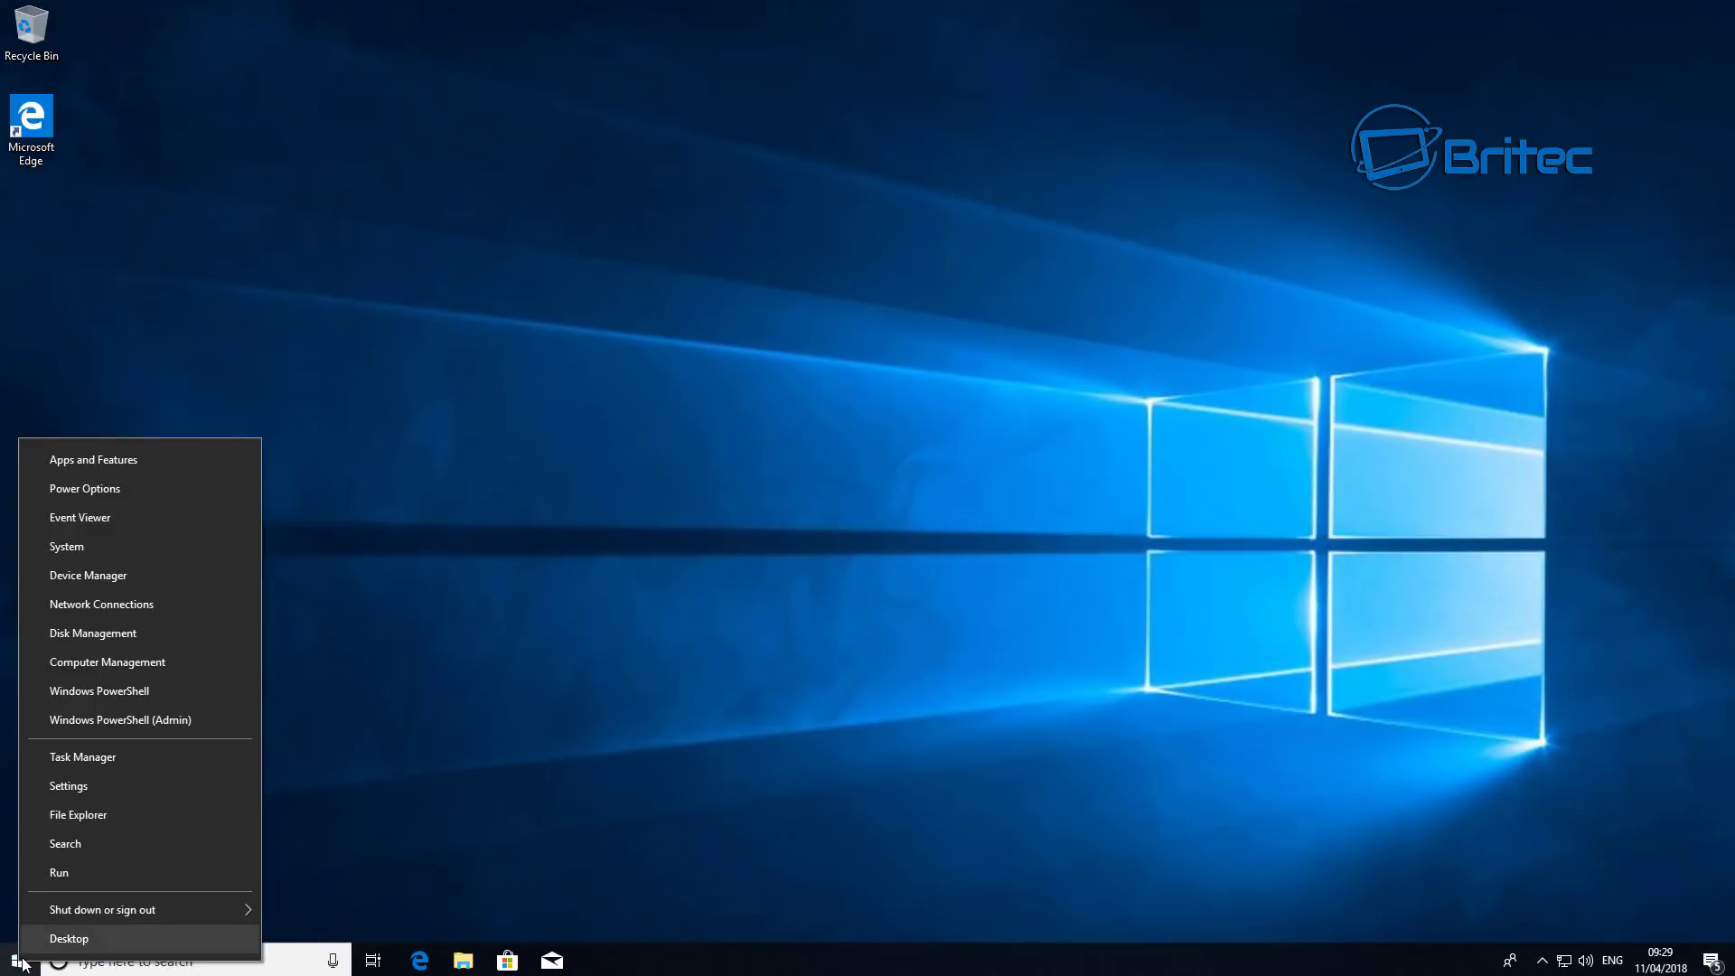
{"action": "left_click", "coordinate": [107, 546]}
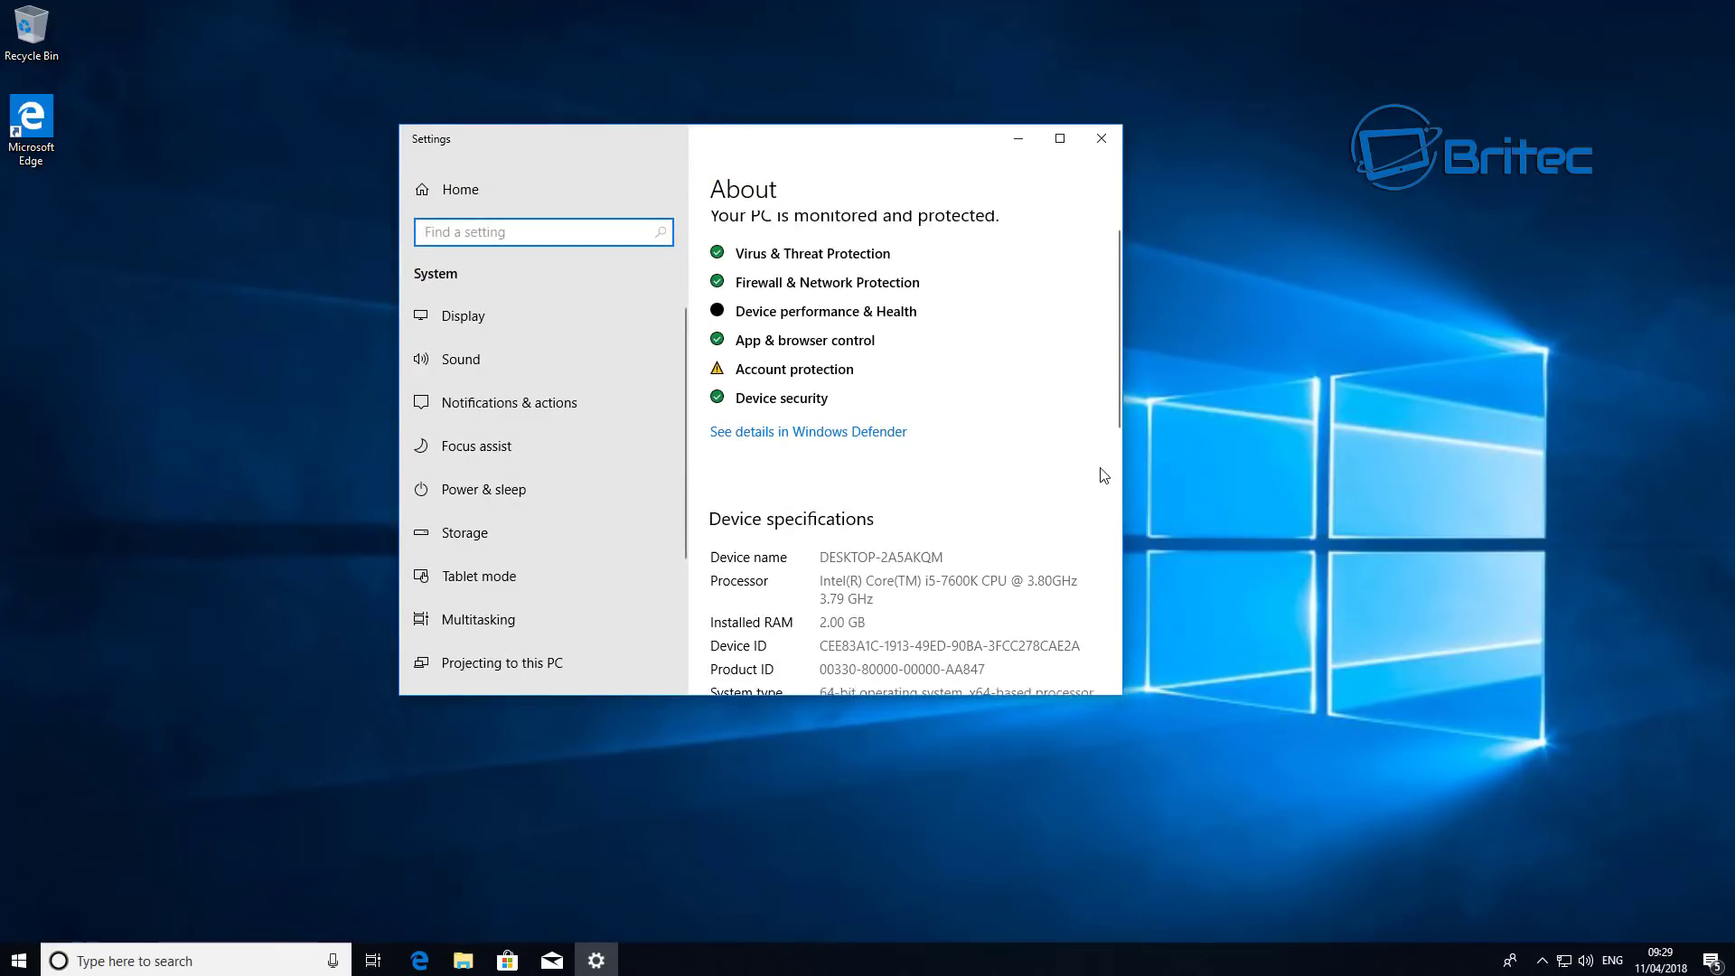
{"action": "scroll", "coordinate": [1097, 479], "scroll_direction": "down", "scroll_amount": 3}
{"action": "scroll", "coordinate": [1093, 500], "scroll_direction": "down", "scroll_amount": 2}
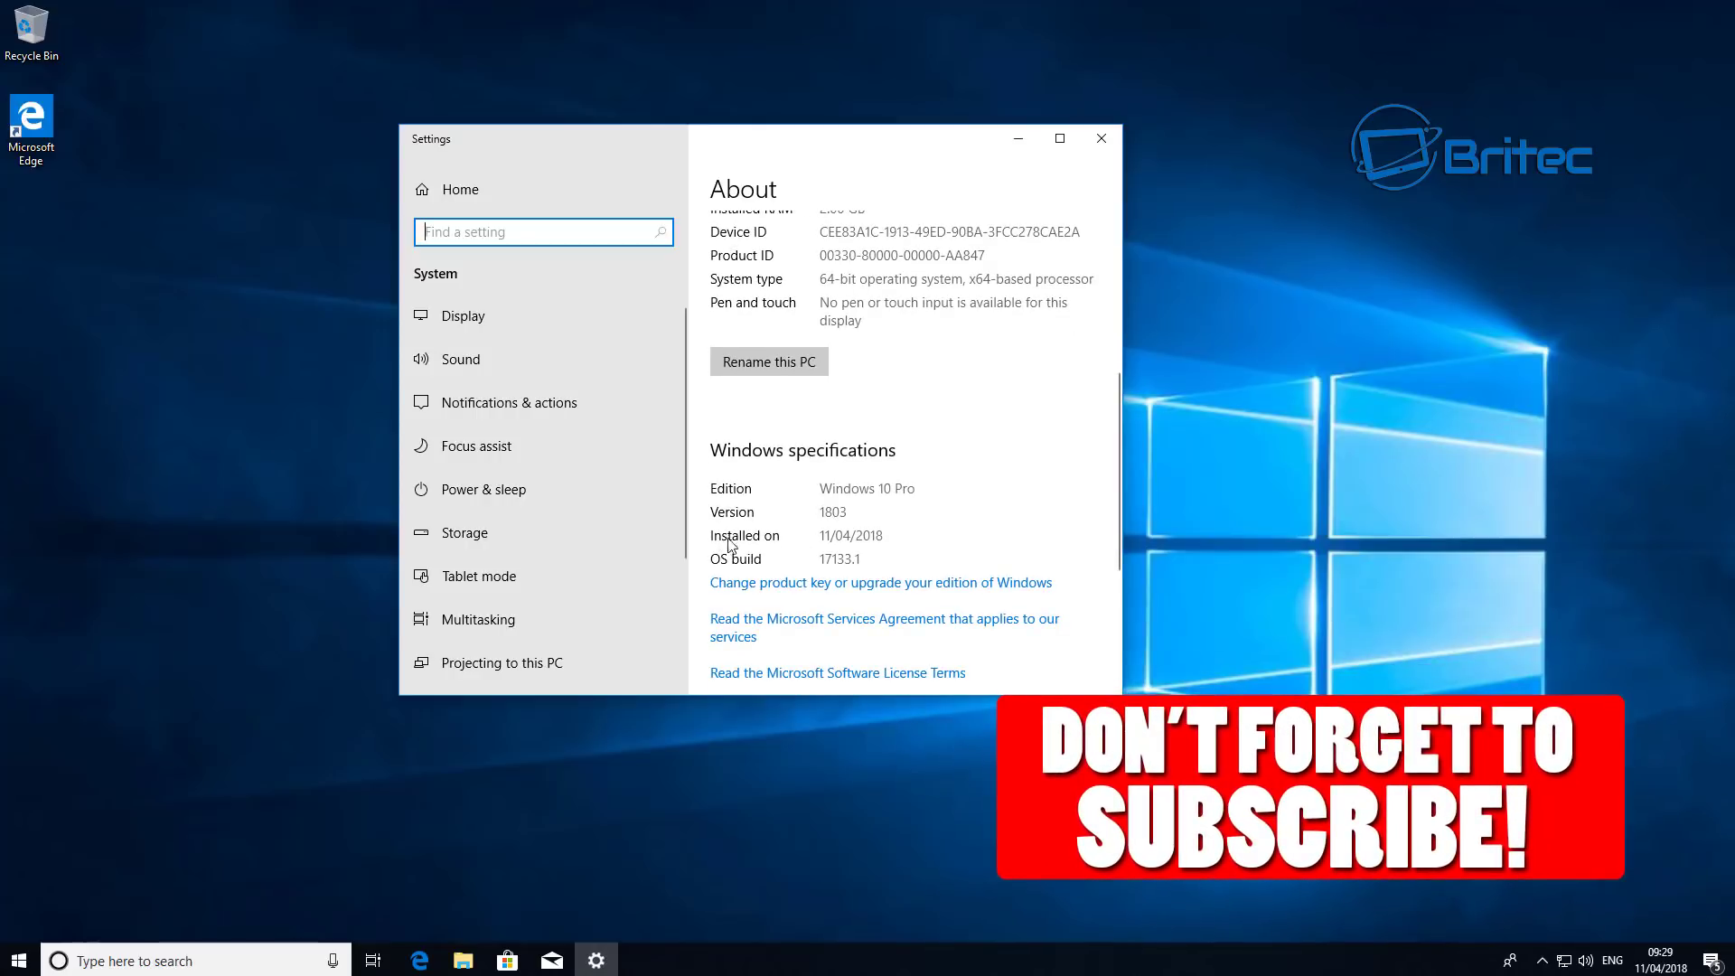
{"action": "left_click", "coordinate": [859, 535]}
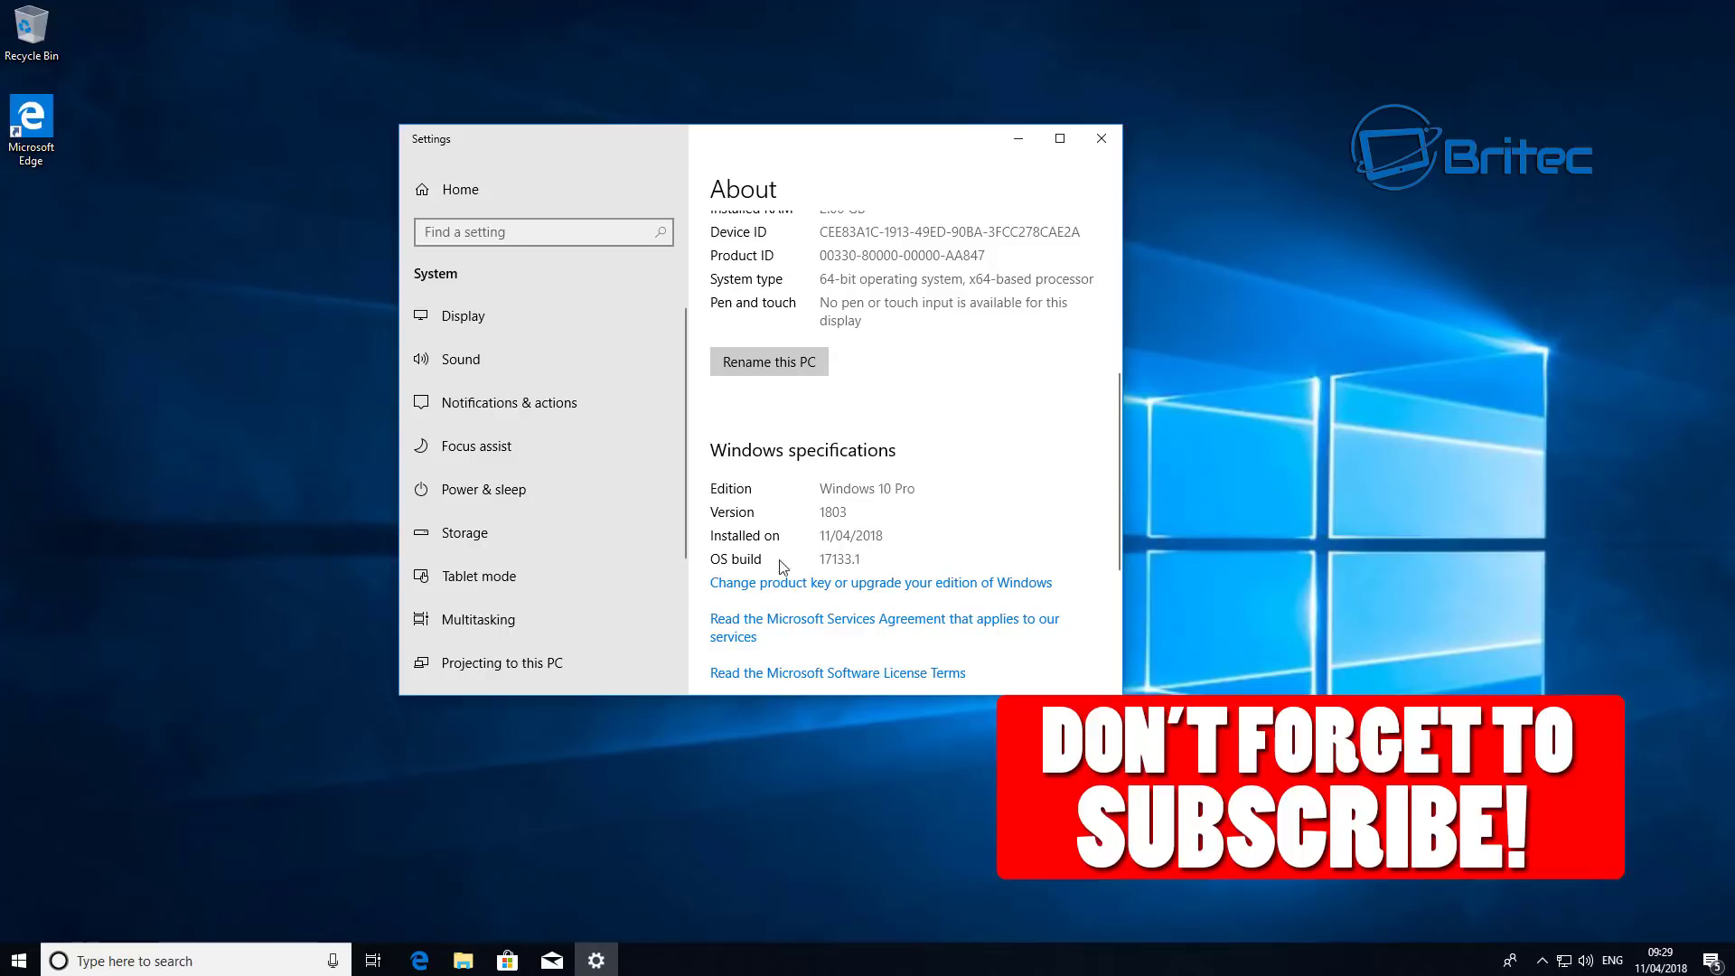
{"action": "left_click", "coordinate": [1110, 142]}
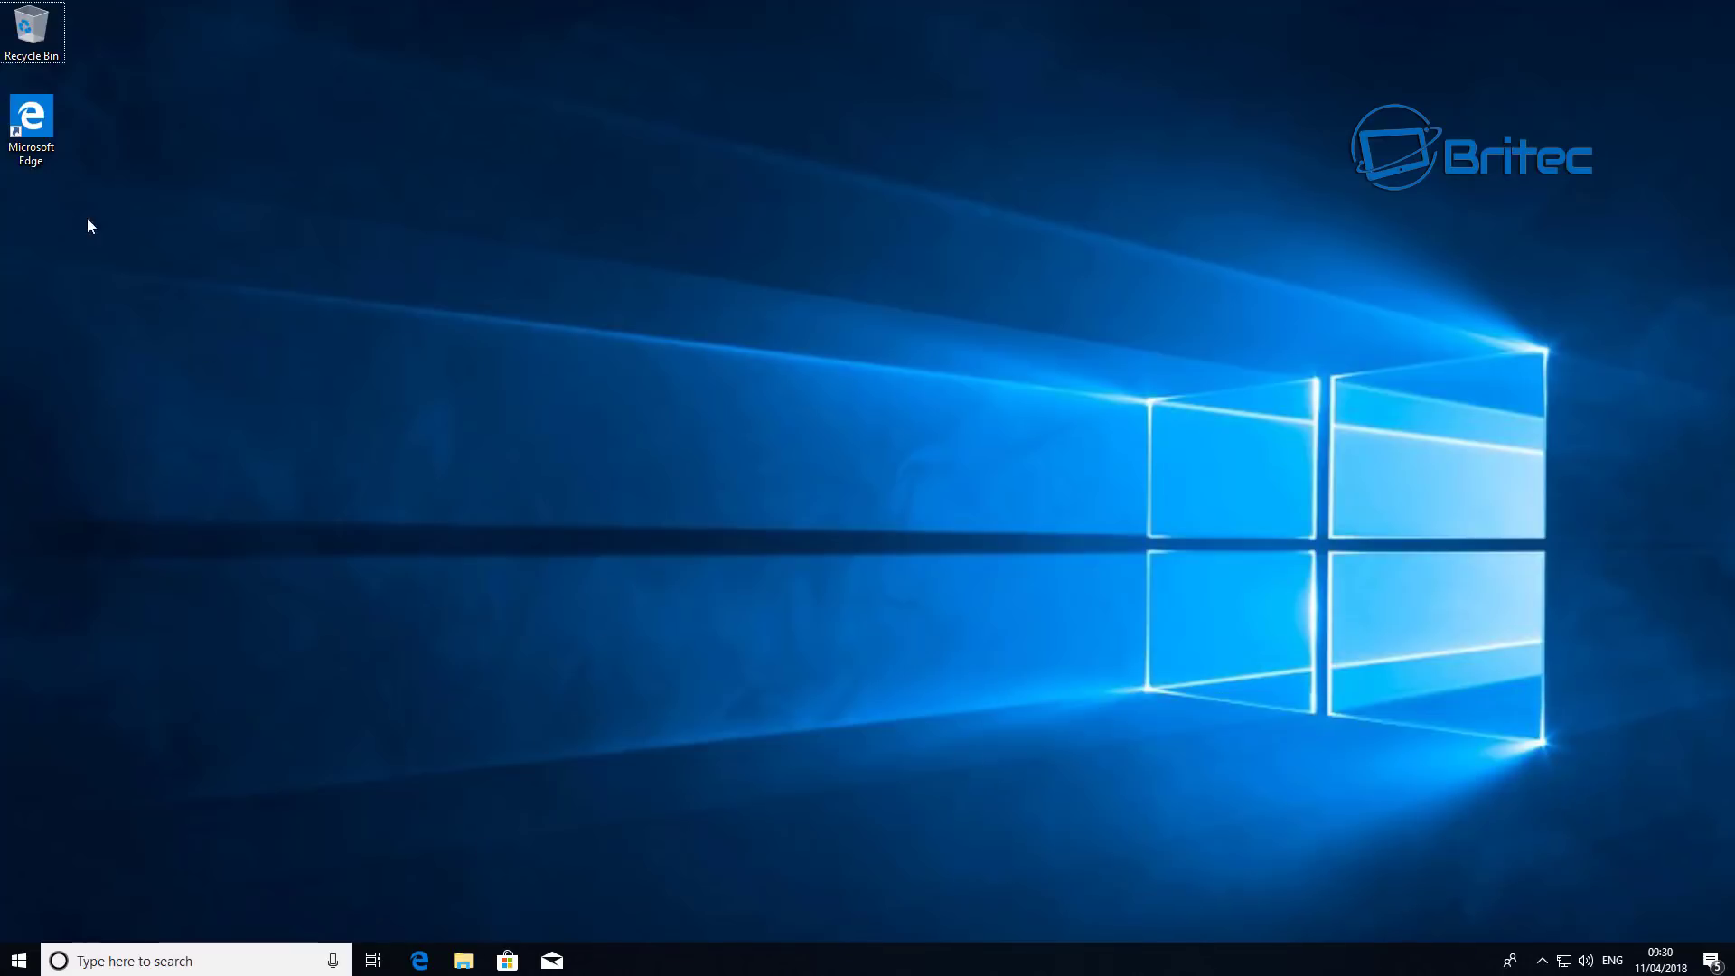
Step: Delete this device's diagnostic data under Settings > Privacy > Diagnostics & feedback
{"action": "left_click", "coordinate": [19, 961]}
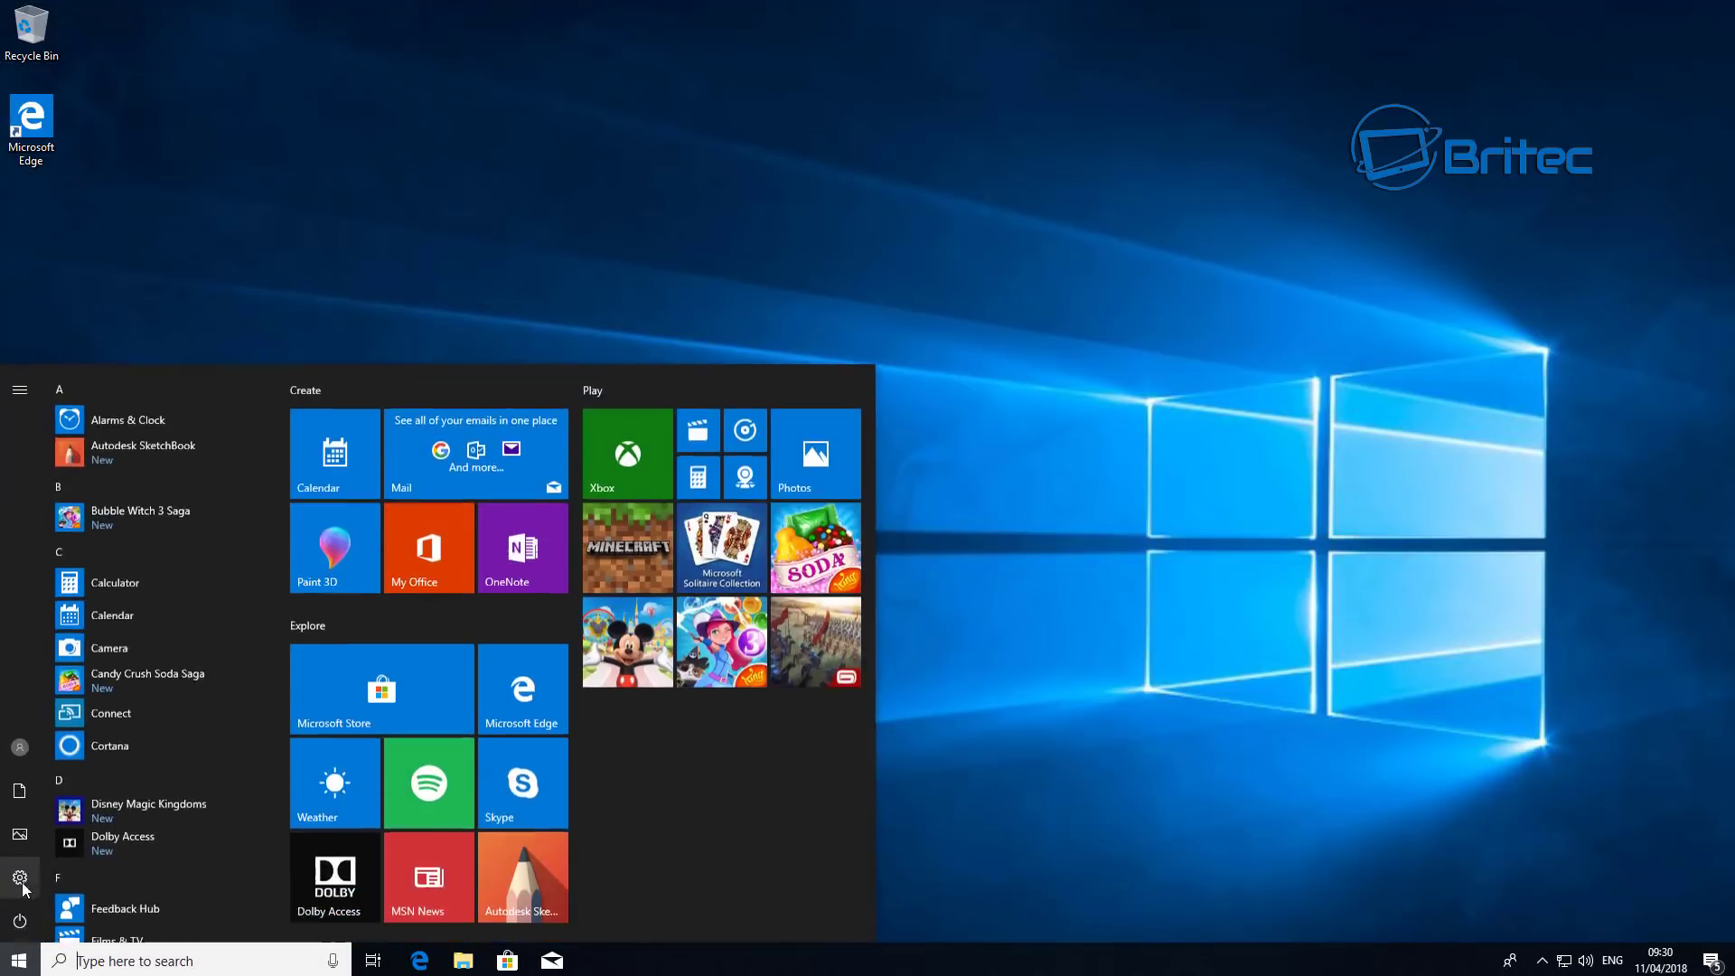
{"action": "left_click", "coordinate": [20, 862]}
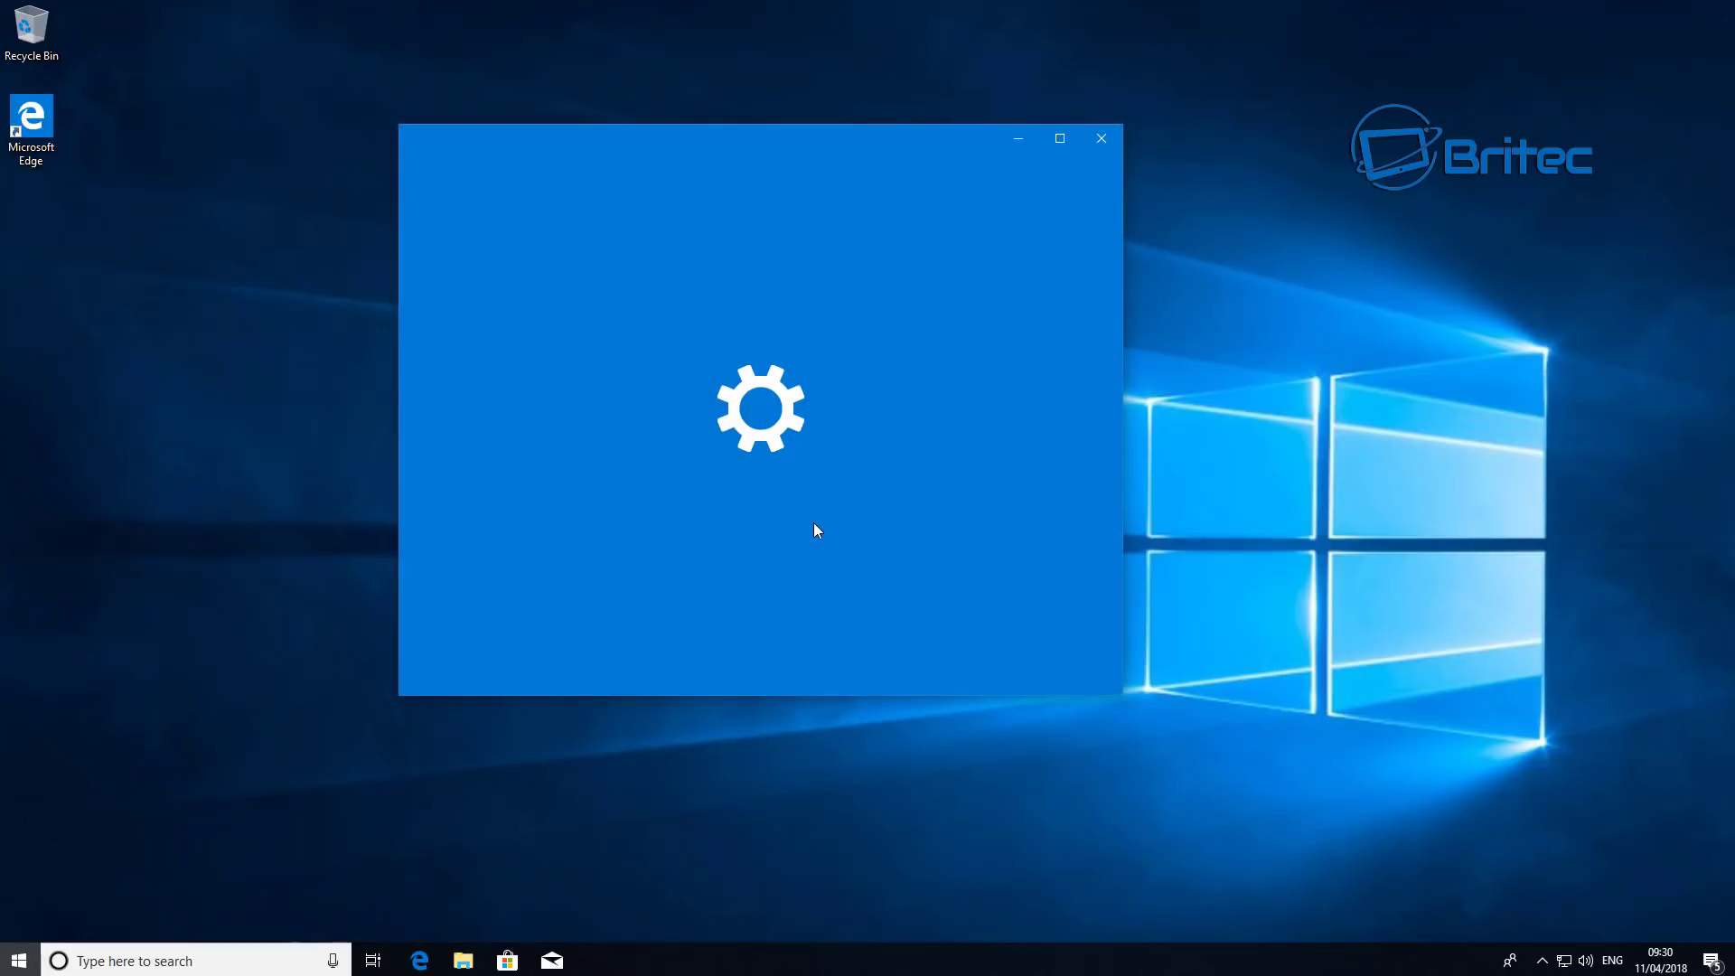
{"action": "scroll", "coordinate": [786, 556], "scroll_direction": "down", "scroll_amount": 1}
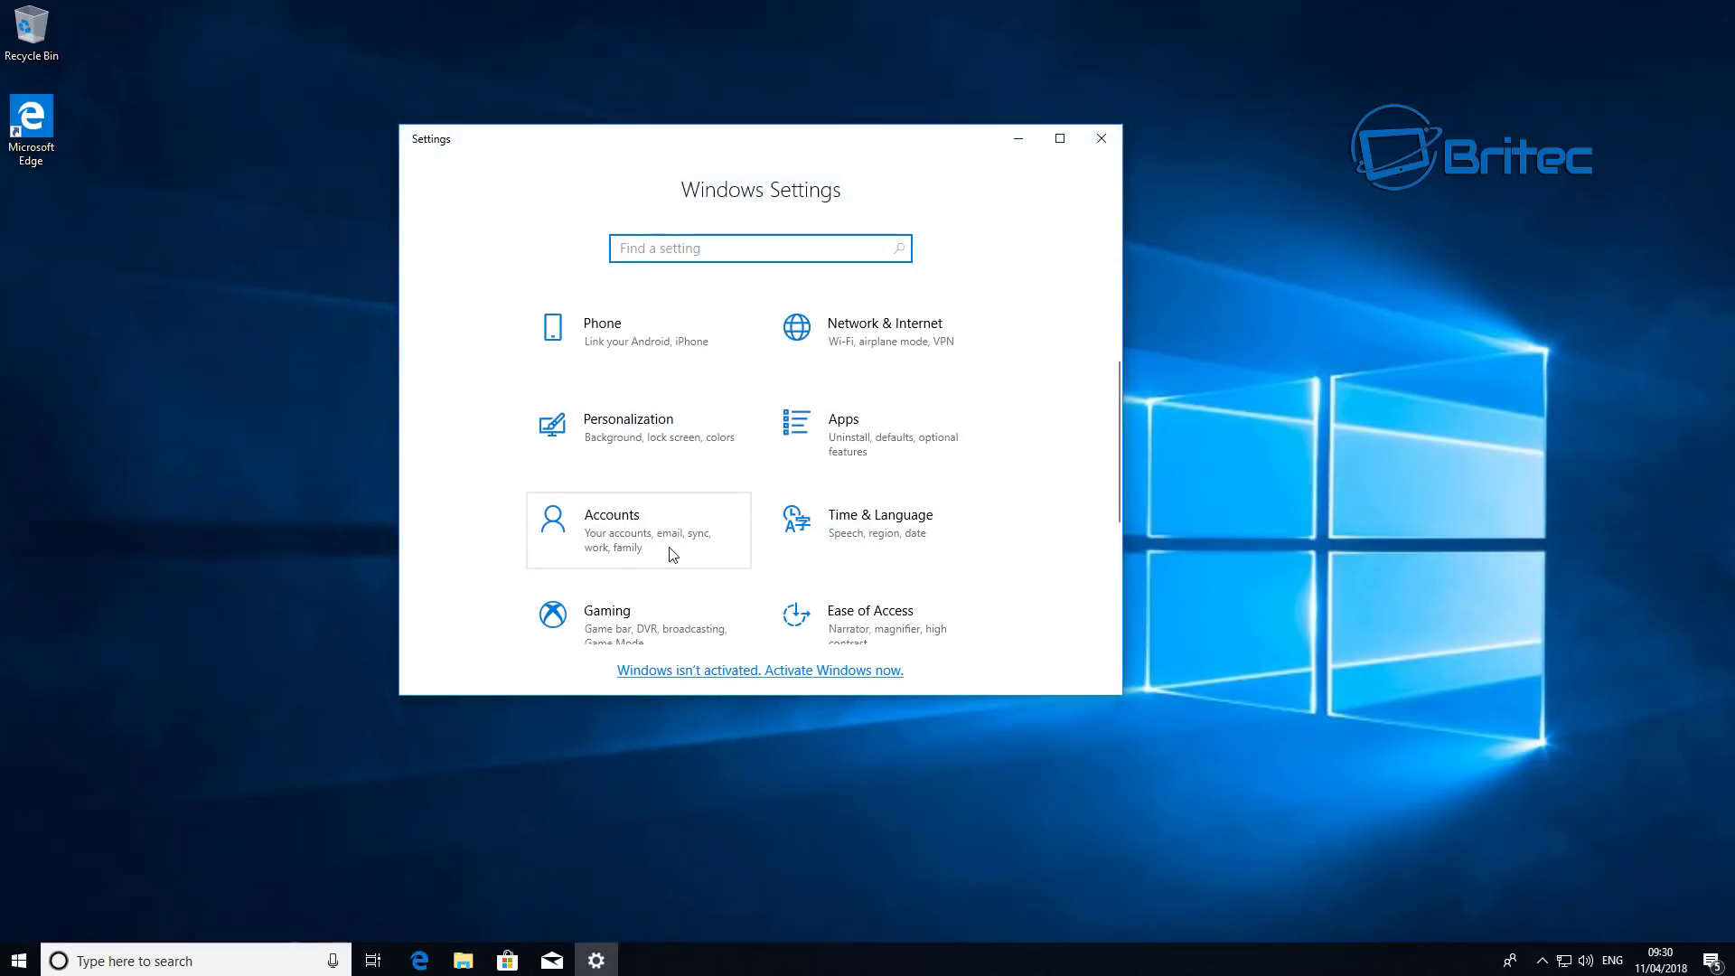
{"action": "scroll", "coordinate": [672, 554], "scroll_direction": "down", "scroll_amount": 3}
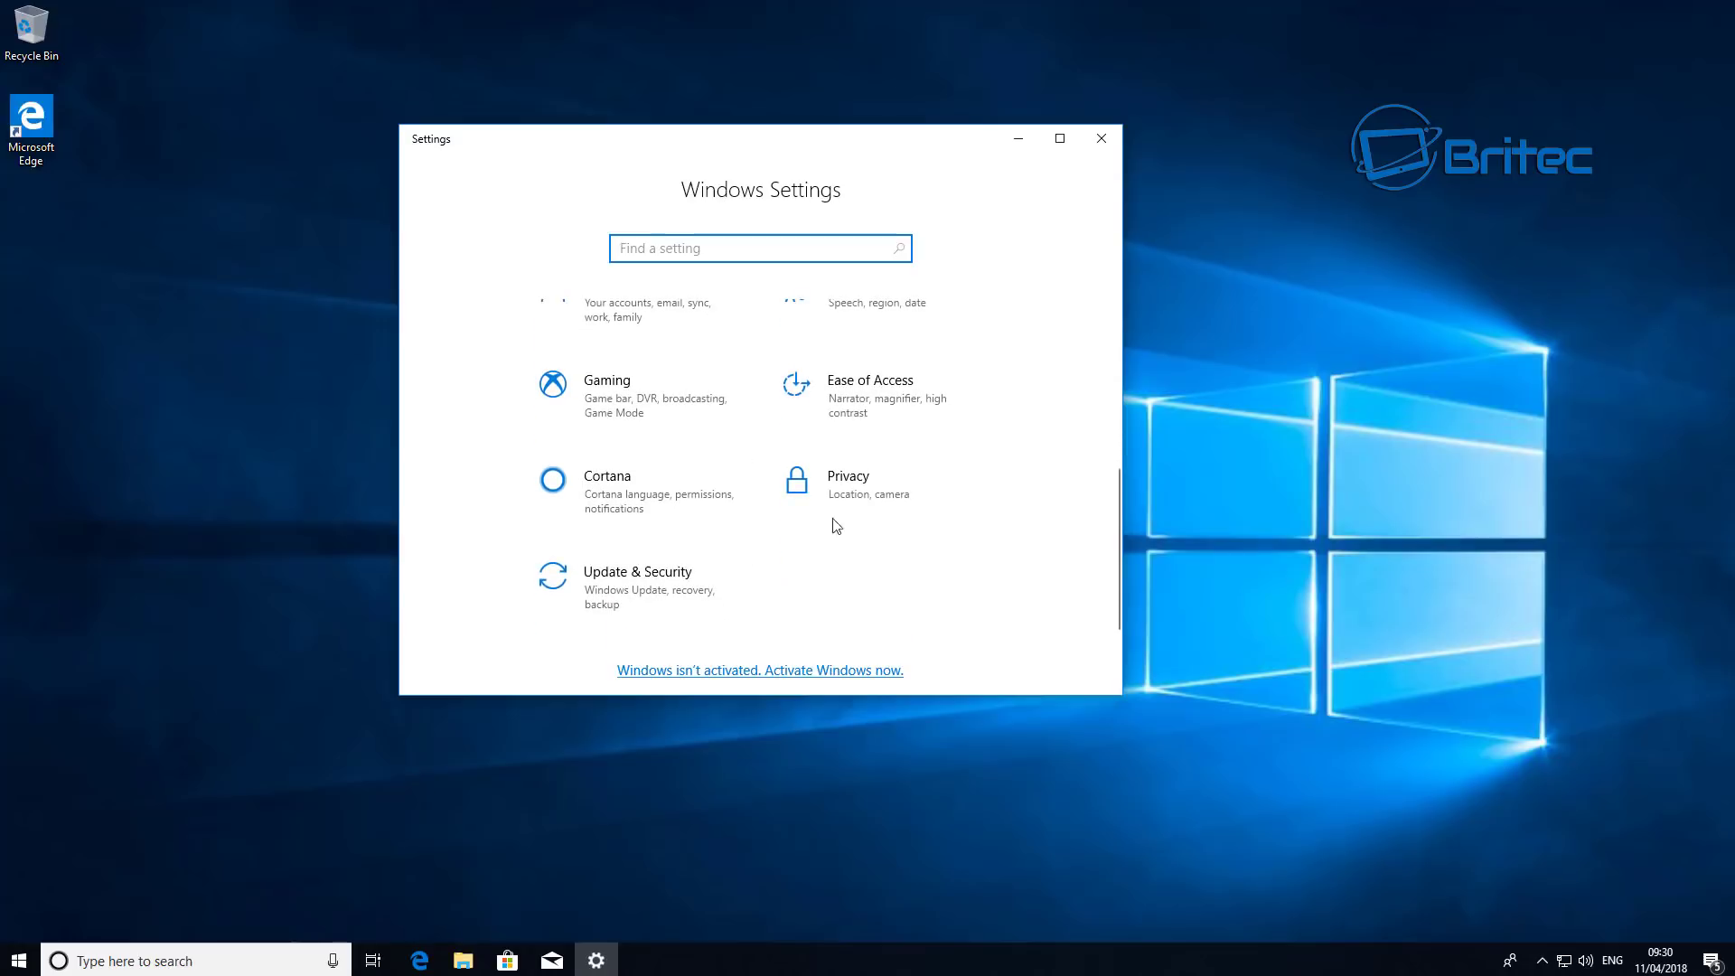
{"action": "left_click", "coordinate": [895, 511]}
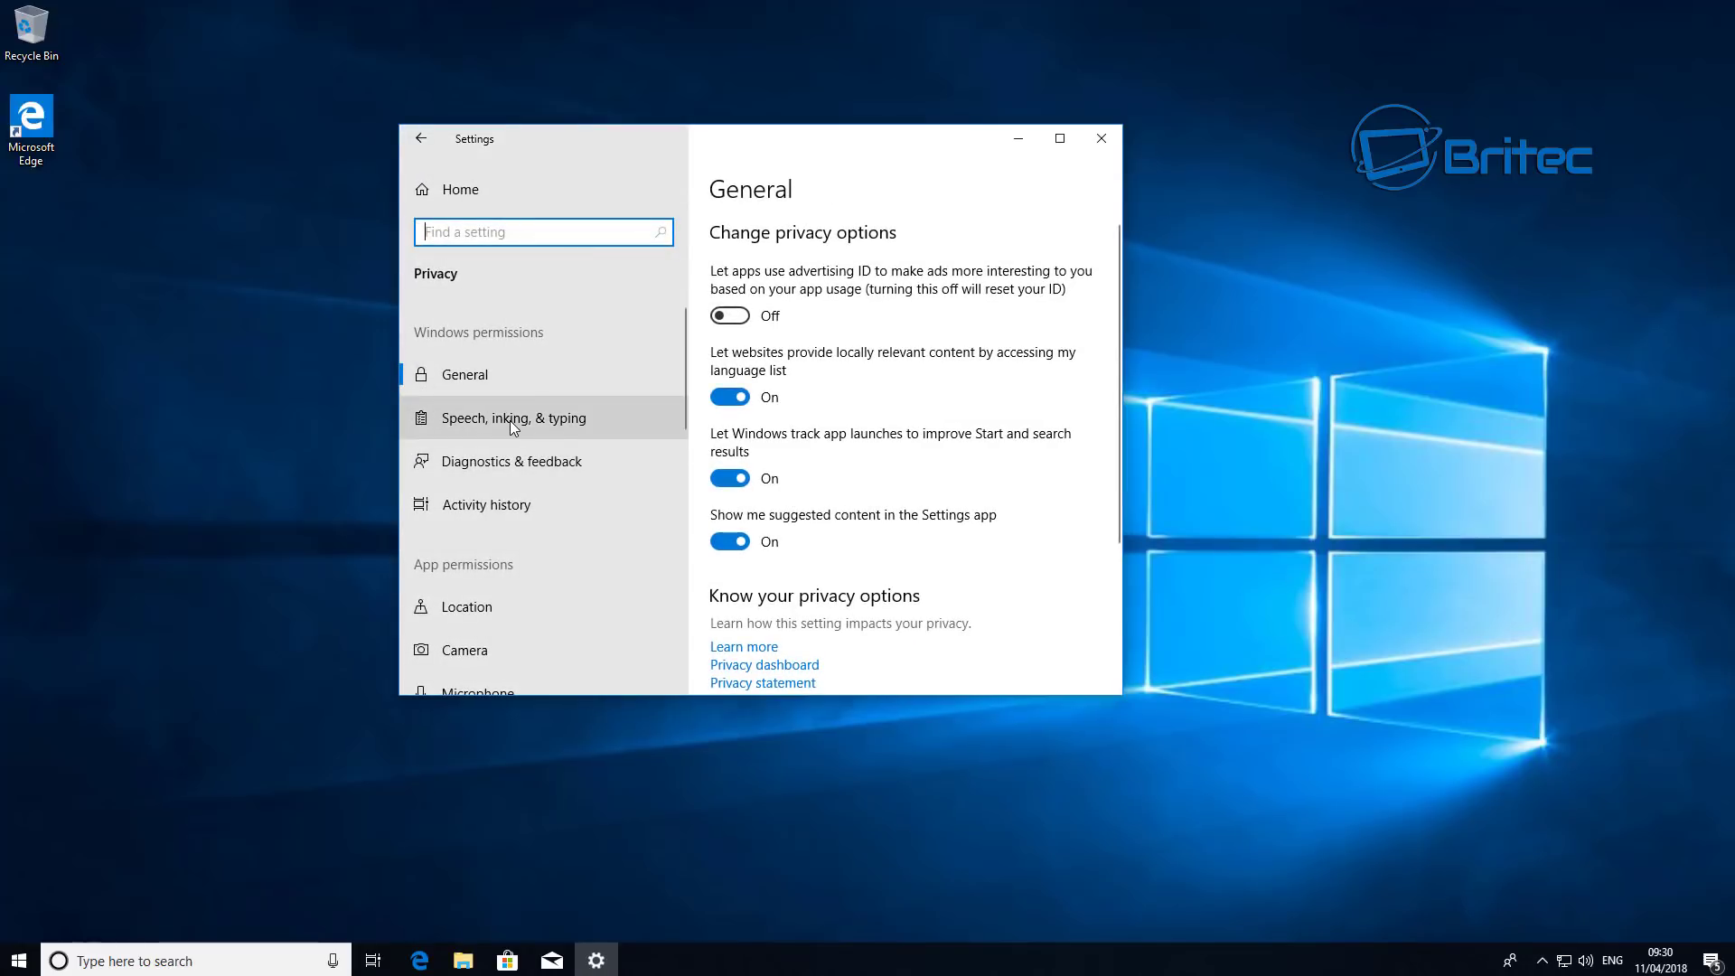
{"action": "left_click", "coordinate": [491, 464]}
{"action": "scroll", "coordinate": [885, 522], "scroll_direction": "down", "scroll_amount": 3}
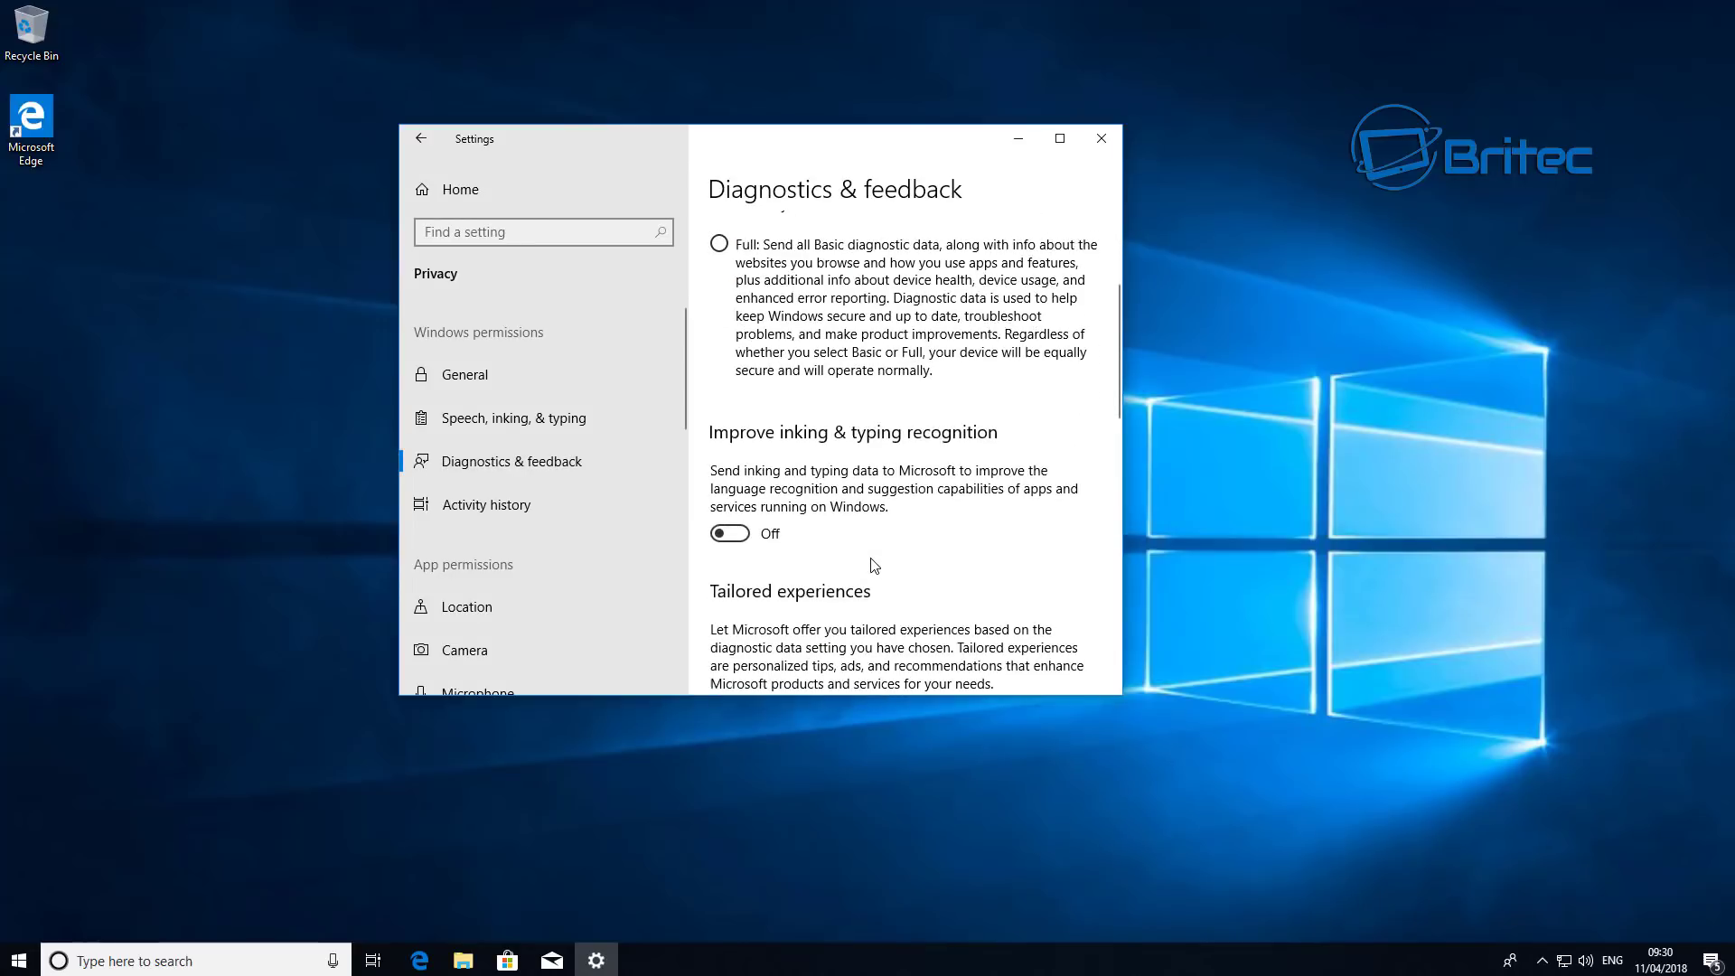
{"action": "scroll", "coordinate": [873, 565], "scroll_direction": "down", "scroll_amount": 5}
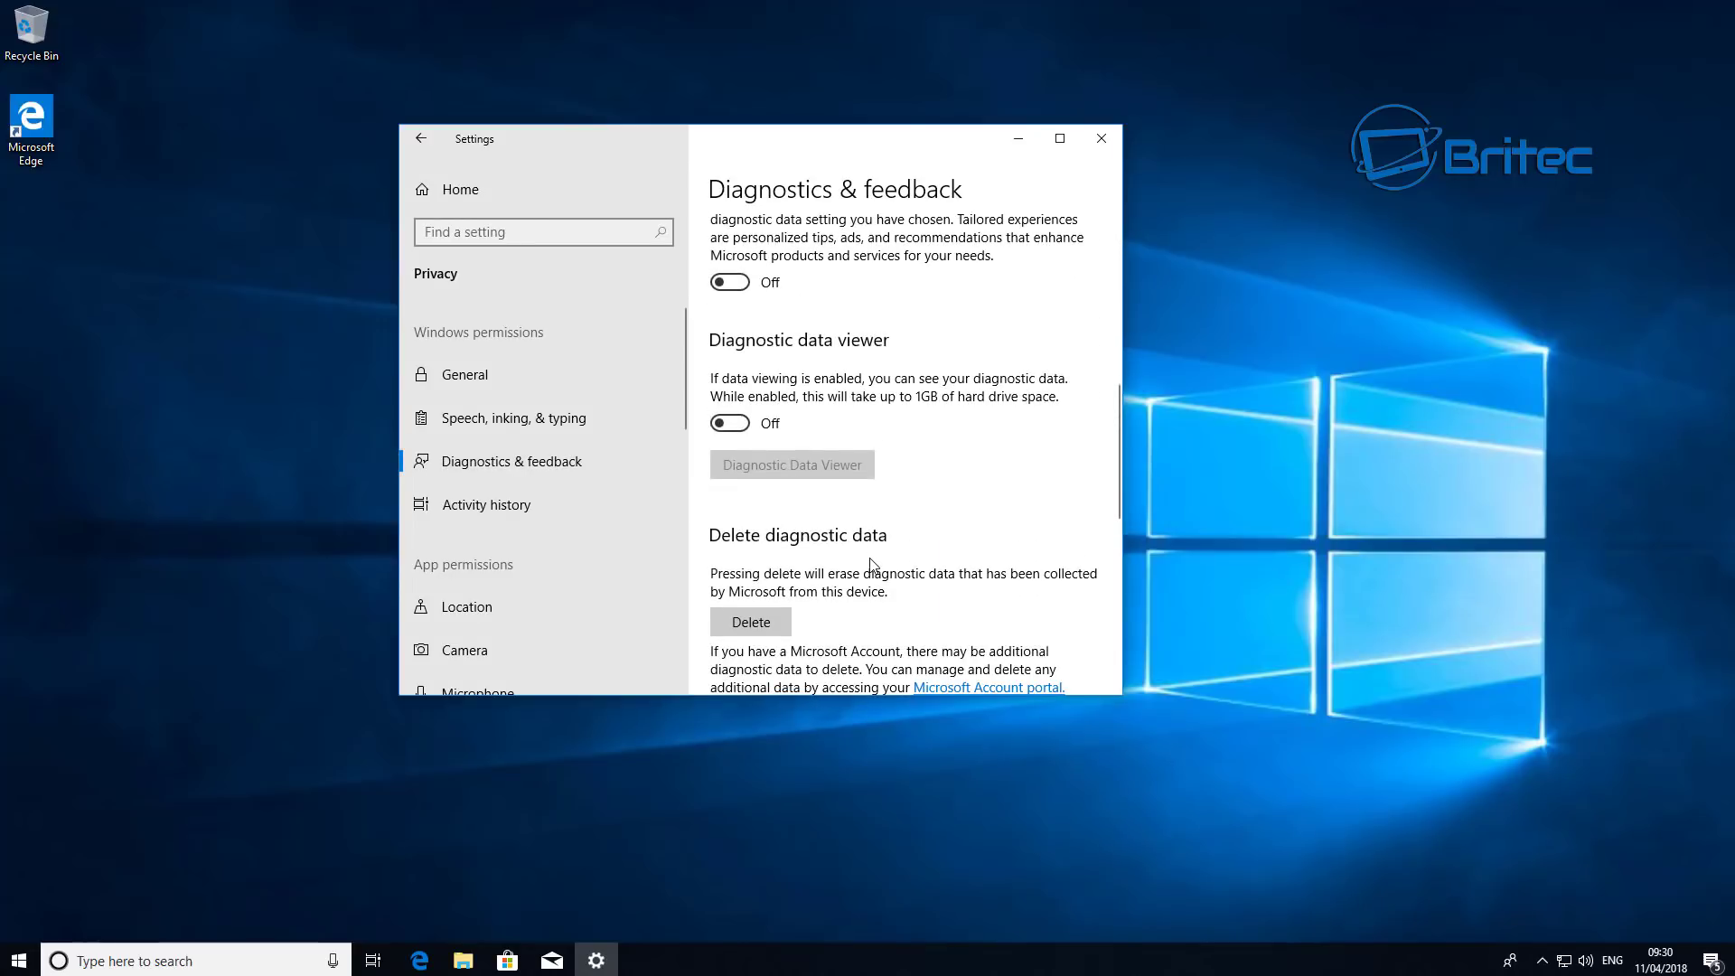
{"action": "scroll", "coordinate": [873, 565], "scroll_direction": "down", "scroll_amount": 2}
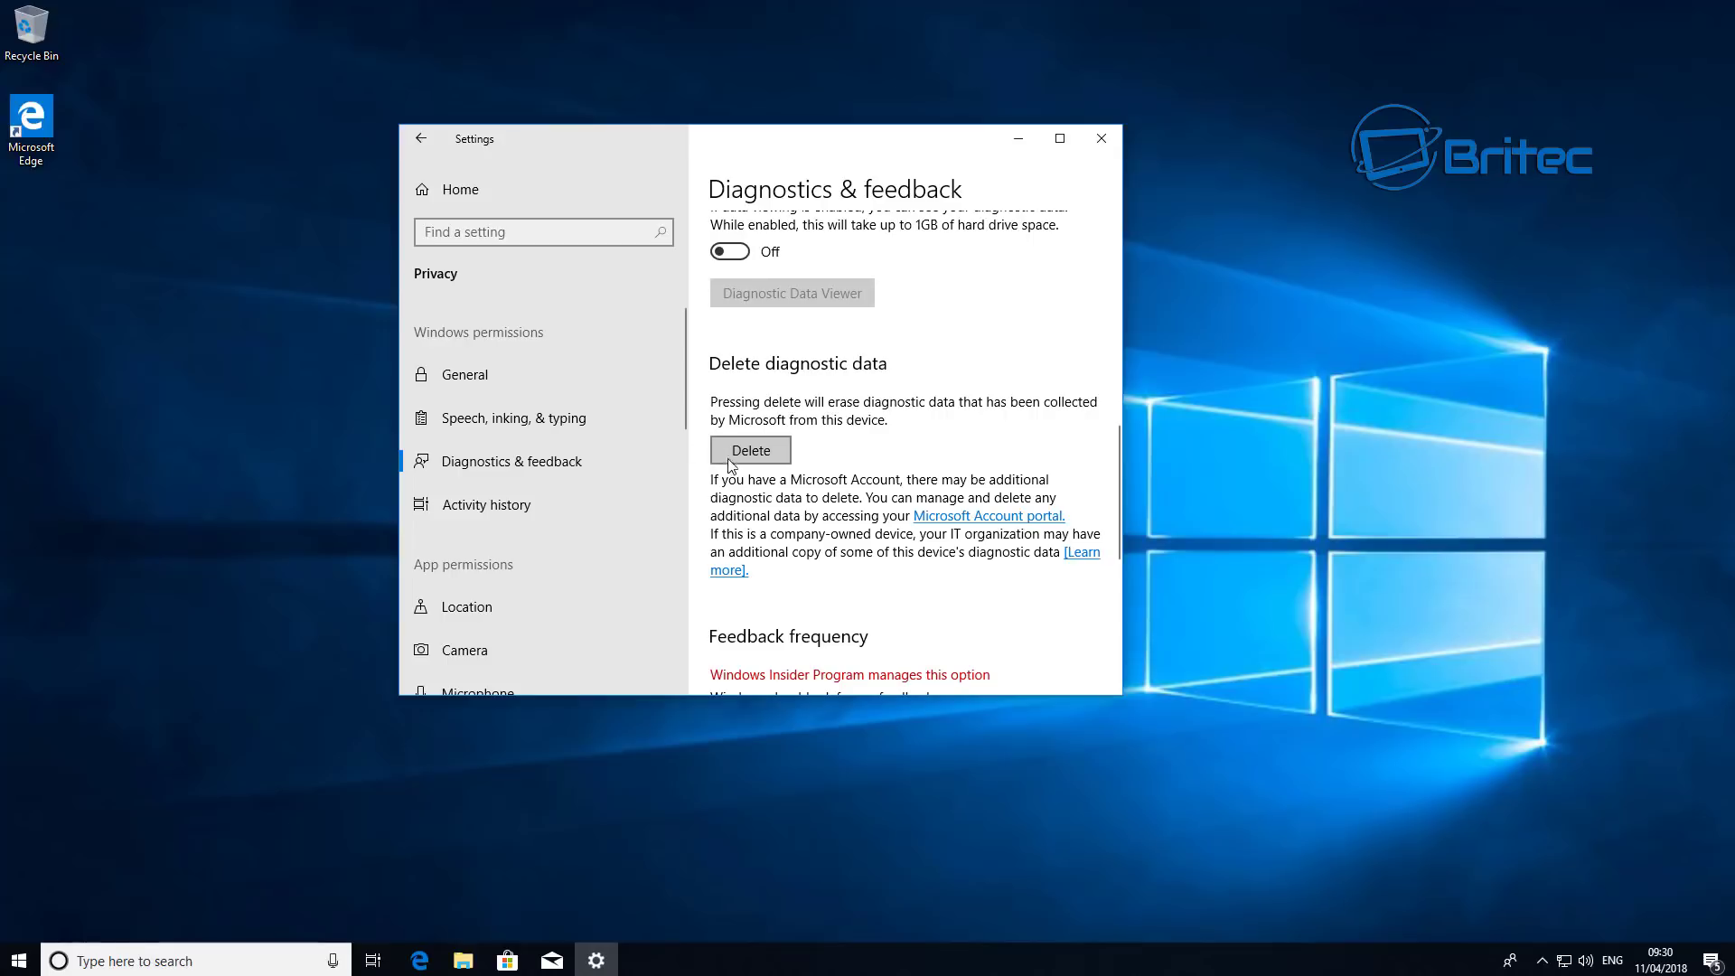
{"action": "left_click", "coordinate": [720, 455]}
Step: Close Settings and subscribe to the Britec YouTube channel
{"action": "left_click", "coordinate": [1101, 139]}
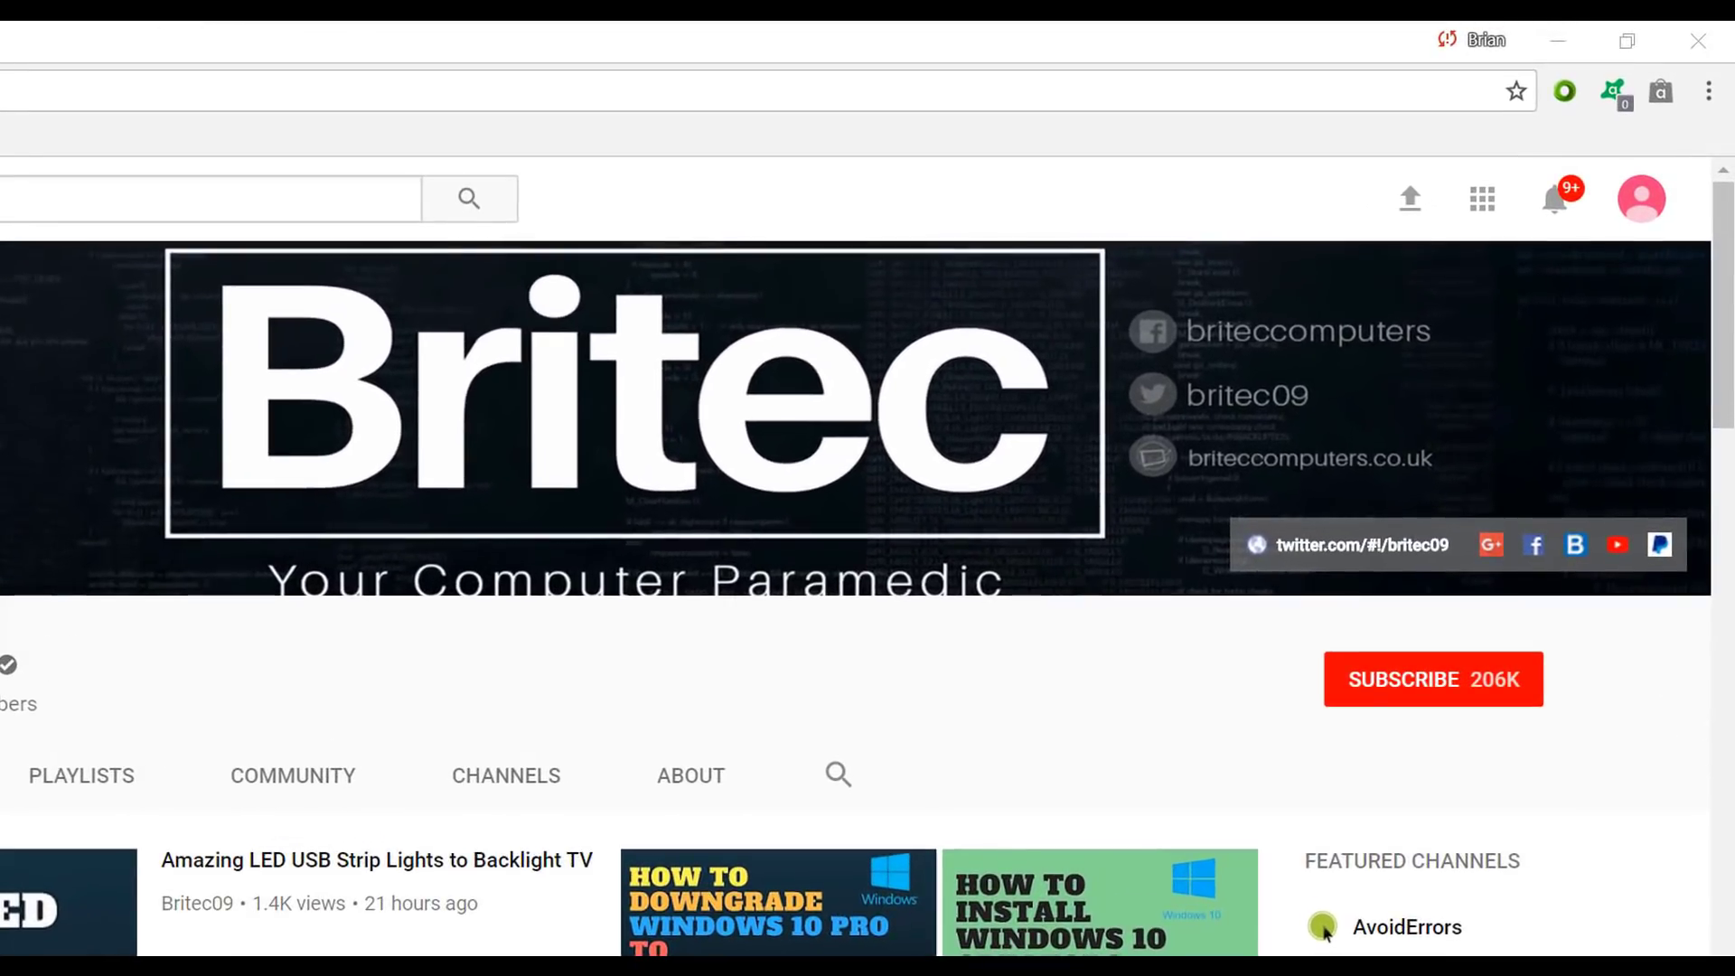
{"action": "left_click", "coordinate": [1455, 704]}
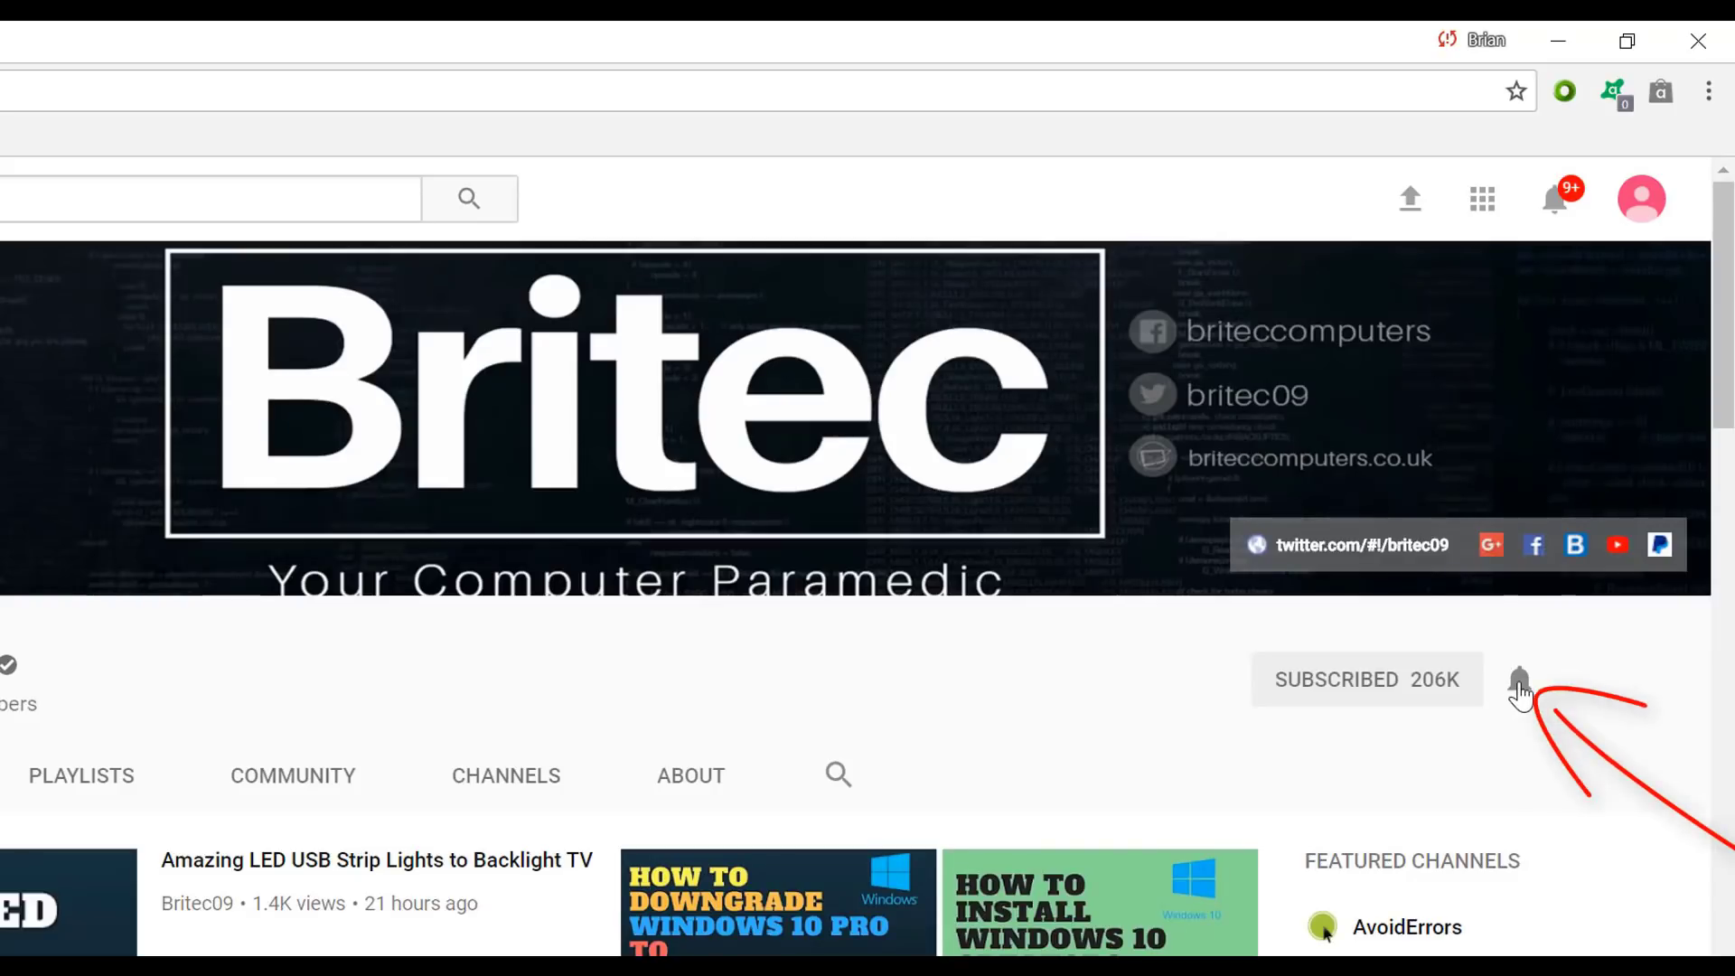